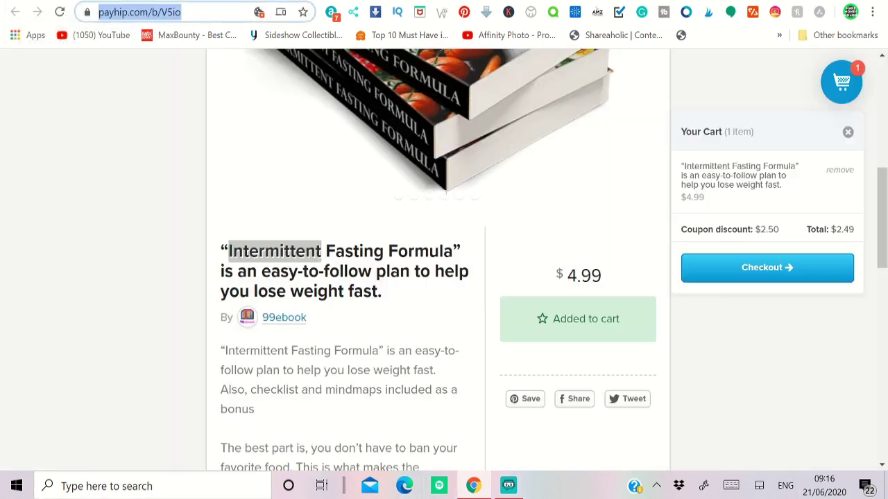
# Step: Look over the Payhip sales page of the "Intermittent Fasting Formula" ebook, from its cover image to its title and price
pyautogui.scroll(4, 428, 260)
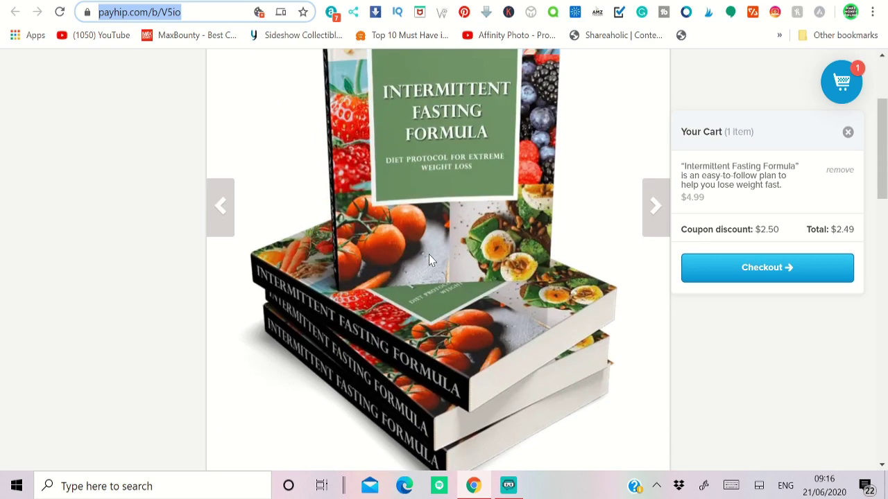
pyautogui.scroll(-1, 430, 259)
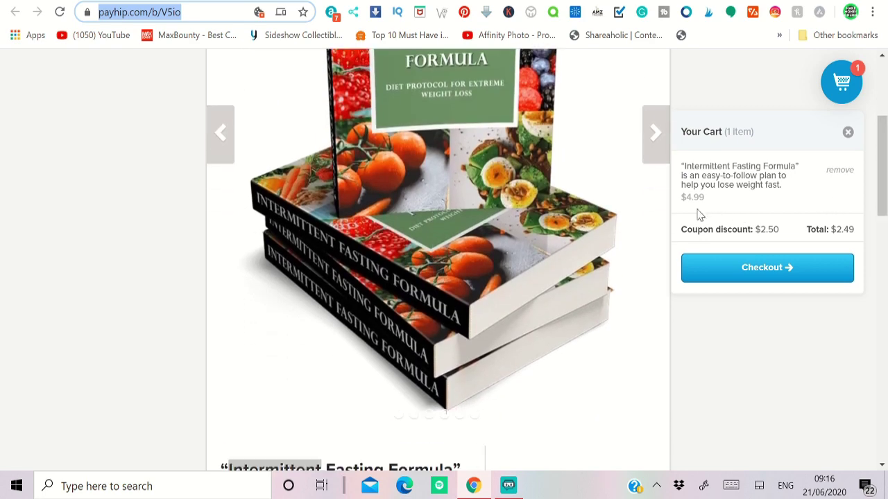
pyautogui.scroll(-3, 698, 214)
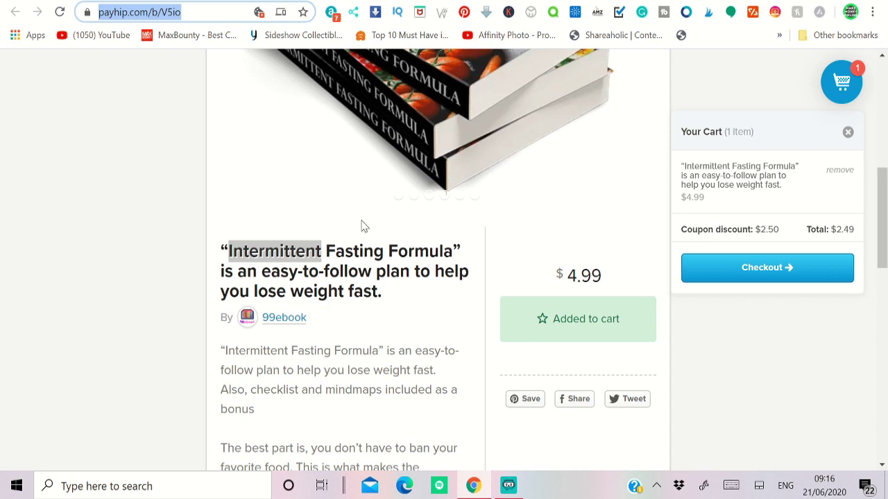
# Step: Switch to Facebook and browse results of all types for the "weight loss" search
pyautogui.click(291, 0)
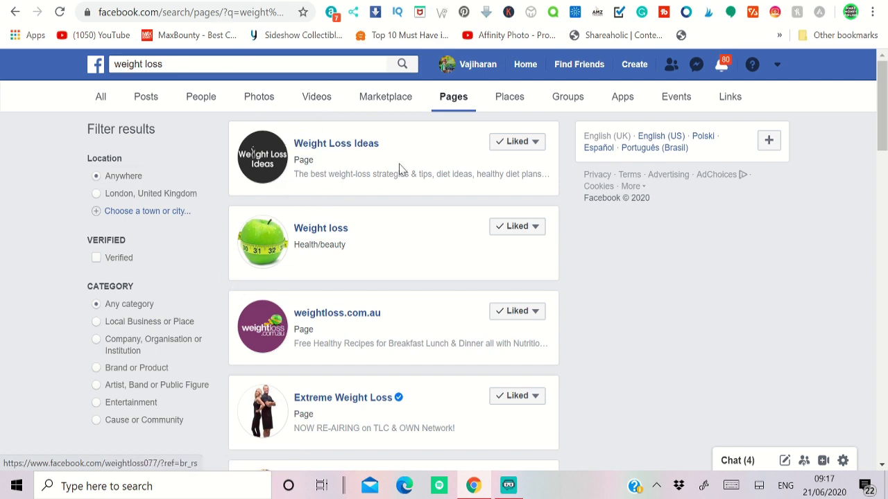
pyautogui.click(95, 101)
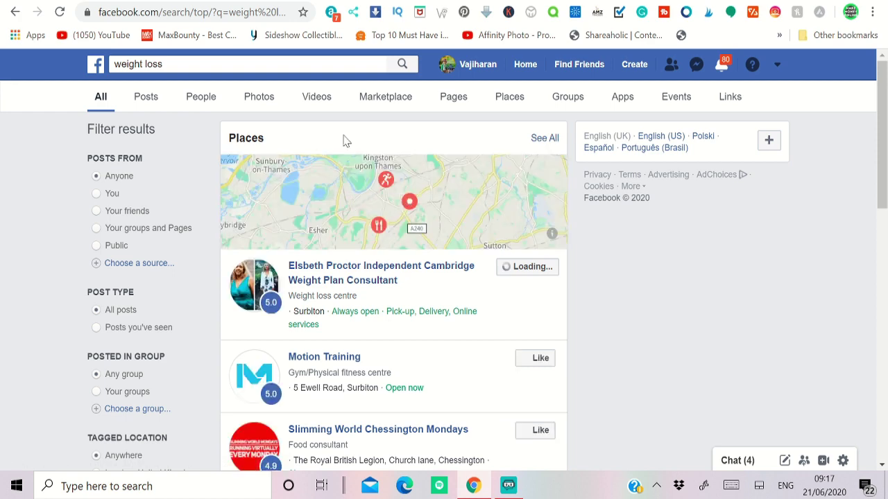
pyautogui.scroll(-3, 334, 336)
pyautogui.scroll(2, 333, 336)
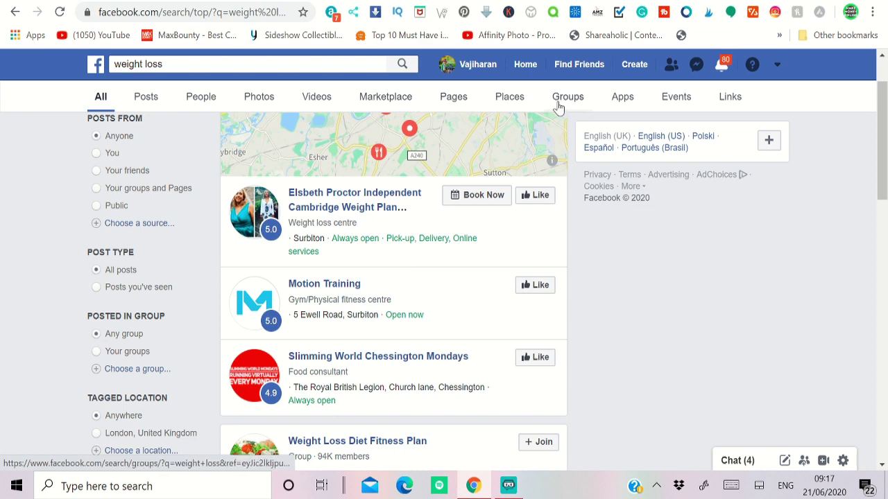
# Step: Restrict the "weight loss" results to pages and look through the listed pages
pyautogui.click(458, 105)
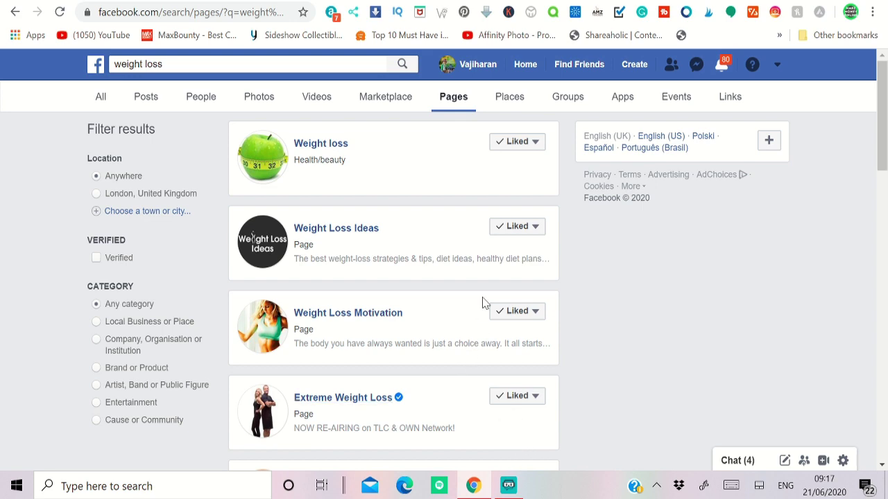
pyautogui.scroll(-3, 482, 303)
pyautogui.scroll(-2, 482, 303)
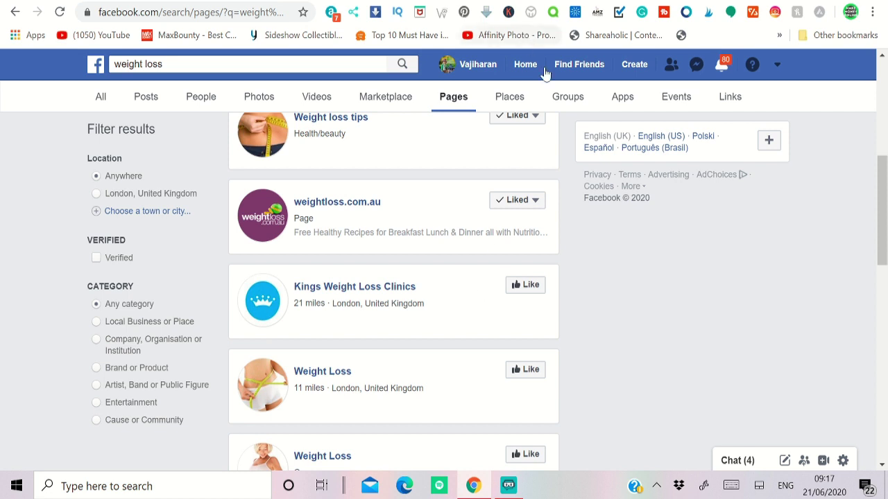
# Step: Browse the groups found for "weight loss" and return to the pages results
pyautogui.click(570, 106)
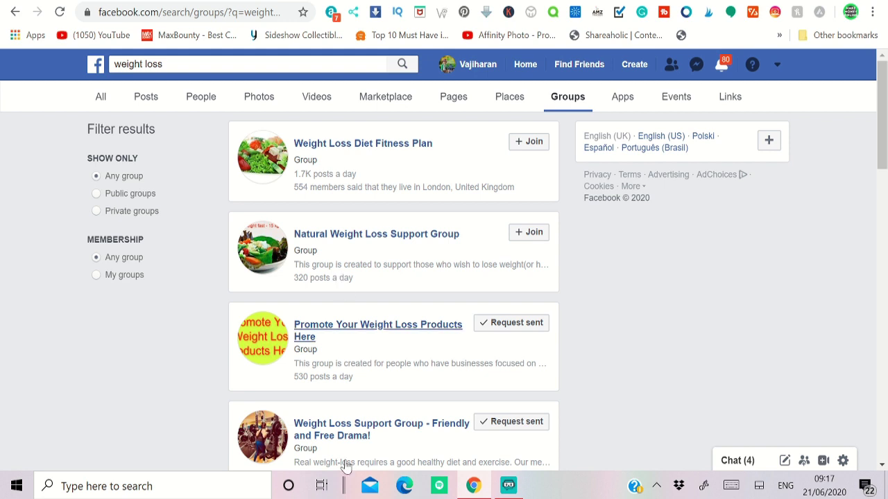
pyautogui.scroll(-2, 318, 393)
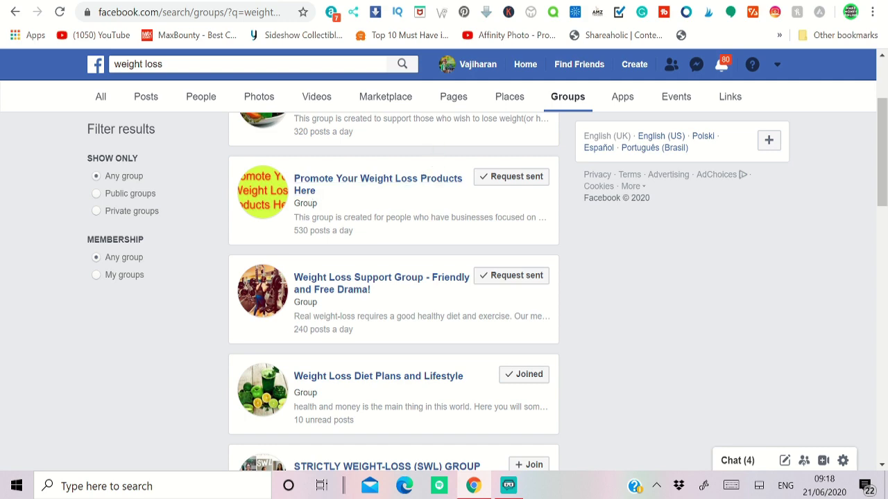
pyautogui.click(454, 97)
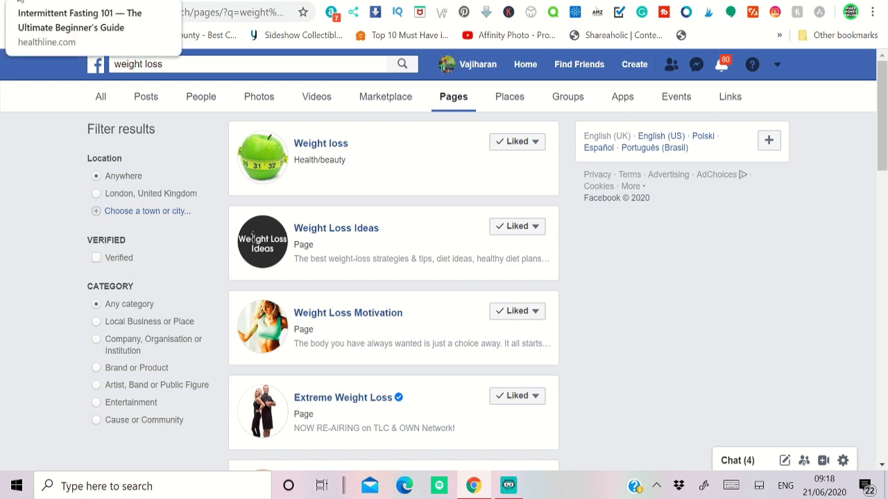
# Step: Switch to the Healthline intermittent fasting article, check it against the Payhip ebook page, and examine the section on fasting methods
pyautogui.click(21, 4)
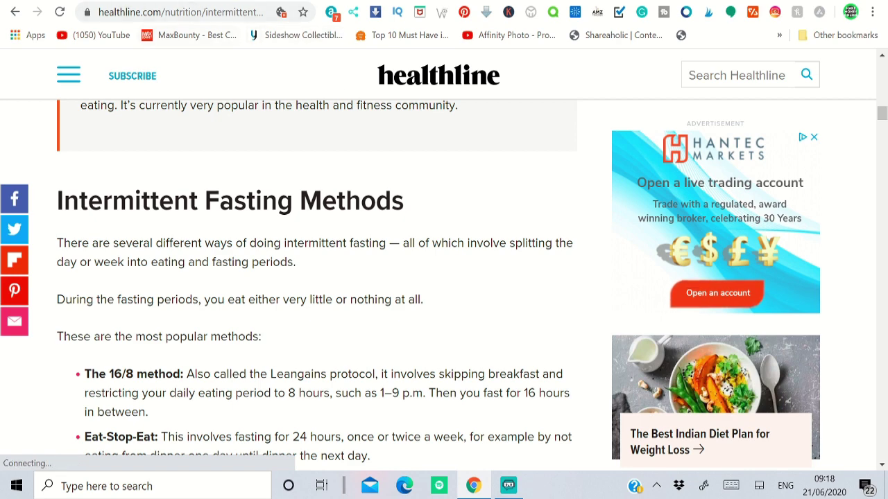
pyautogui.click(134, 1)
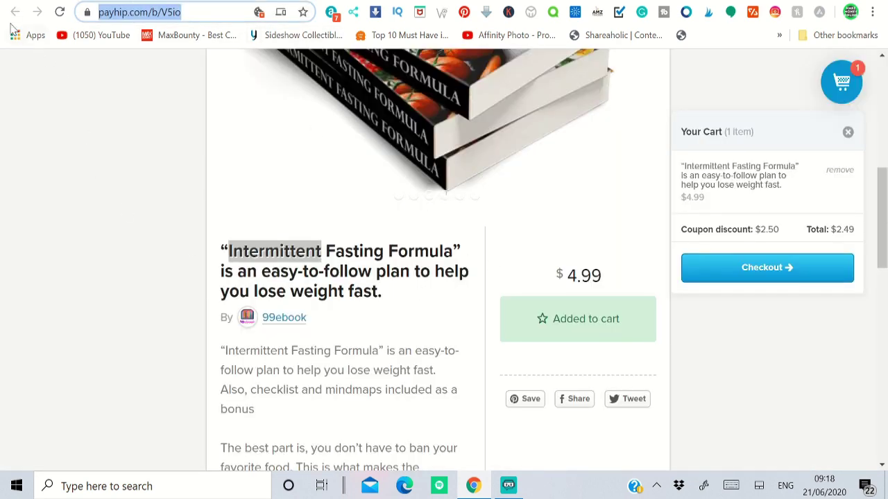
pyautogui.click(28, 3)
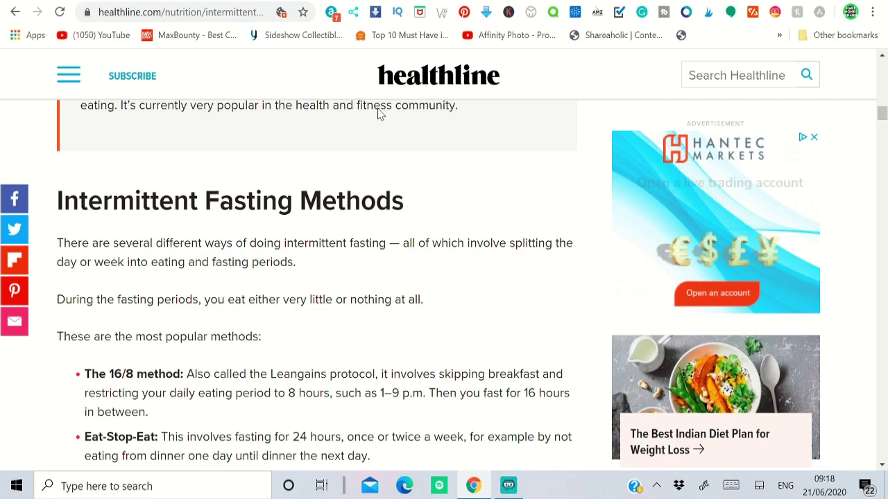
pyautogui.scroll(-4, 378, 125)
pyautogui.scroll(-10, 333, 166)
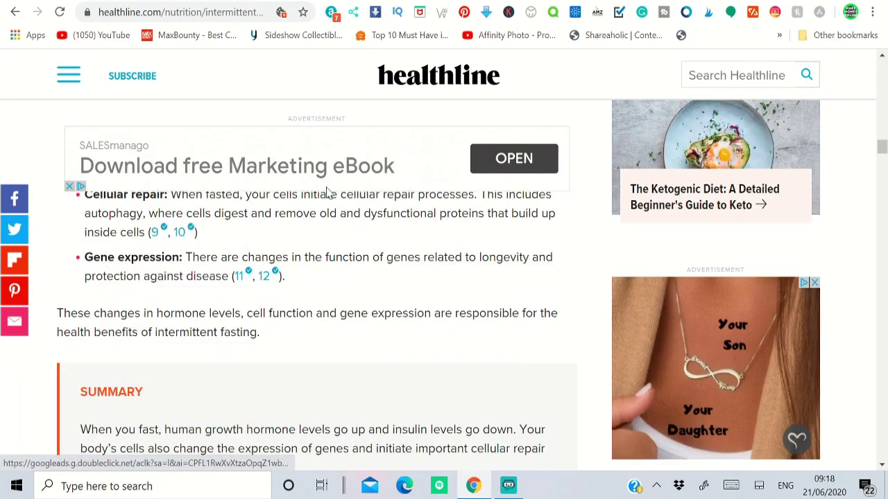
pyautogui.scroll(11, 328, 187)
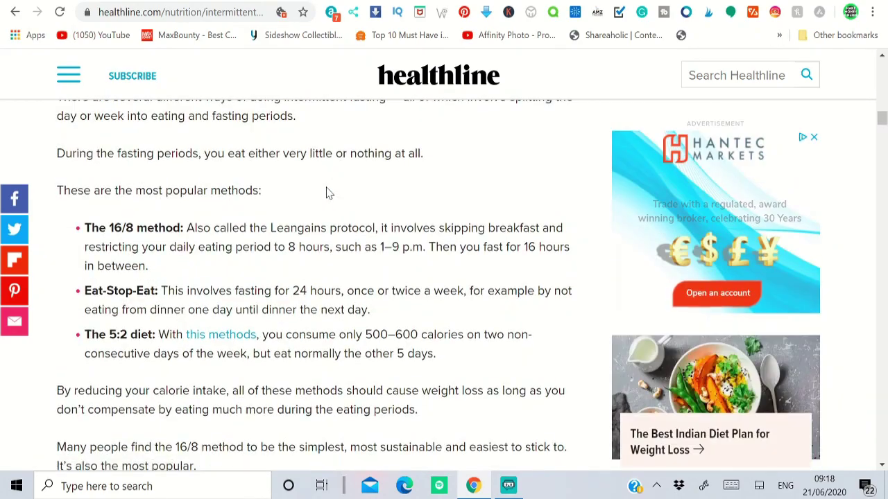
pyautogui.scroll(6, 291, 236)
pyautogui.scroll(-4, 294, 222)
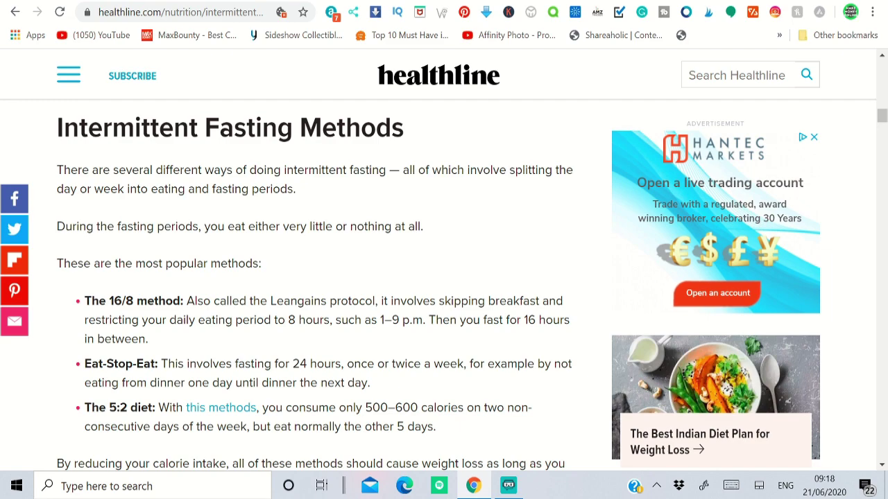
# Step: Switch to the Grammarly document and review the fasting article, its source credit and the closing ebook offer
pyautogui.hotkey('ctrl', 'Tab')
pyautogui.scroll(10, 243, 277)
pyautogui.scroll(1, 243, 277)
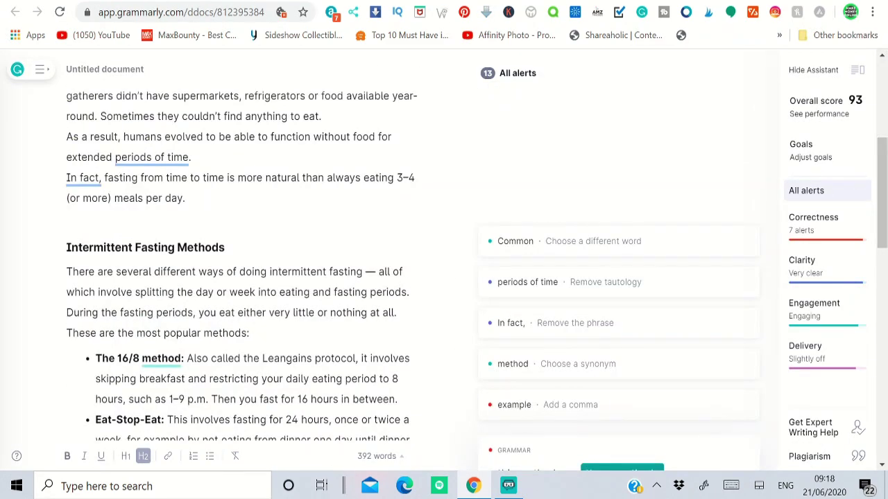
pyautogui.scroll(-3, 243, 277)
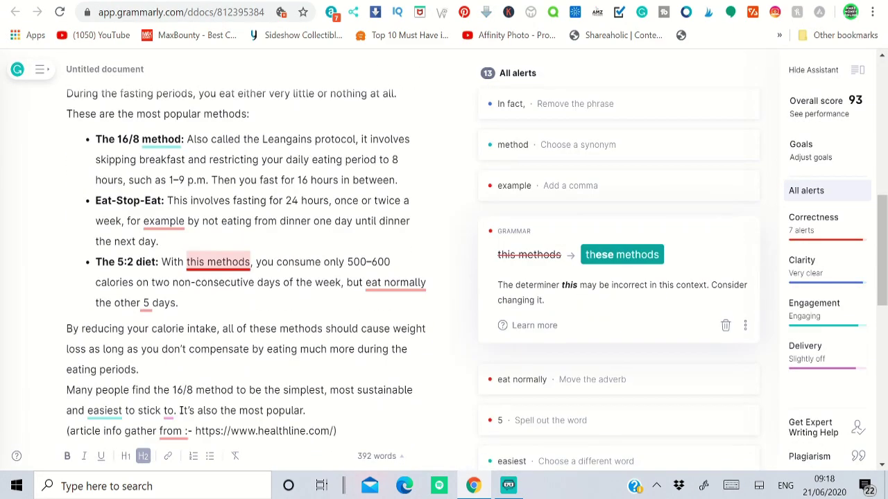
pyautogui.scroll(-2, 59, 271)
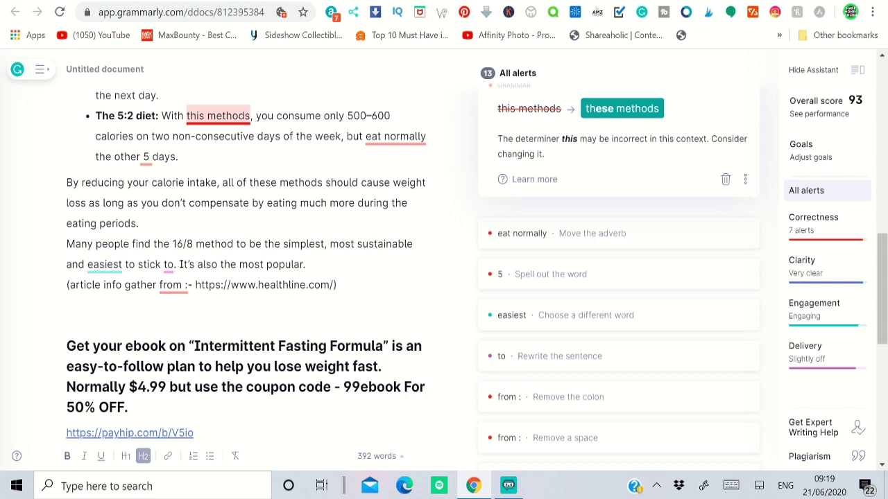
pyautogui.scroll(-2, 444, 277)
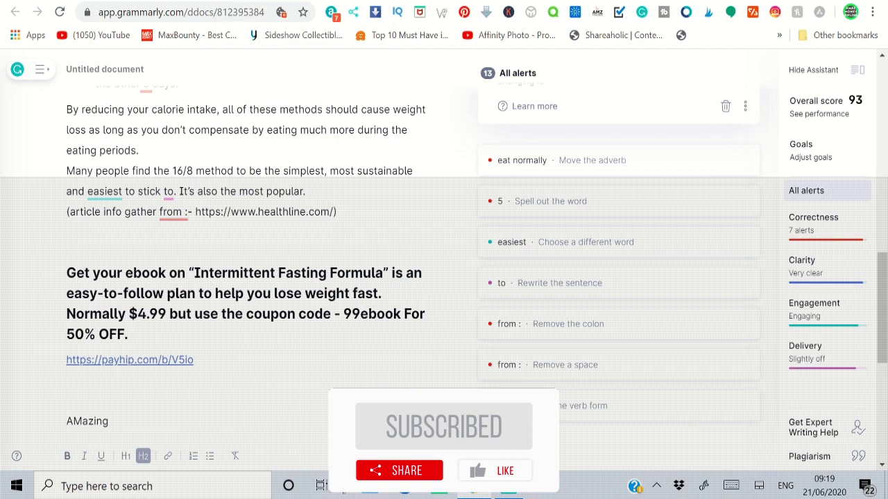
# Step: Copy the article text from the bold "What Is Intermittent Fasting (IF)?" heading down through the ebook offer and its Payhip link
pyautogui.hotkey('shift', 'Up')
pyautogui.hotkey('shift', 'Up')
pyautogui.hotkey('shift', 'Up')
pyautogui.hotkey('shift', 'Up')
pyautogui.hotkey('shift', 'Up')
pyautogui.hotkey('shift', 'Up')
pyautogui.hotkey('shift', 'Up')
pyautogui.hotkey('shift', 'Up')
pyautogui.hotkey('shift', 'Up')
pyautogui.hotkey('shift', 'Up')
pyautogui.hotkey('shift', 'Up')
pyautogui.hotkey('shift', 'Up')
pyautogui.hotkey('shift', 'Up')
pyautogui.hotkey('shift', 'Up')
pyautogui.hotkey('shift', 'Up')
pyautogui.hotkey('shift', 'Up')
pyautogui.hotkey('shift', 'Up')
pyautogui.hotkey('shift', 'Up')
pyautogui.hotkey('shift', 'Up')
pyautogui.hotkey('shift', 'Up')
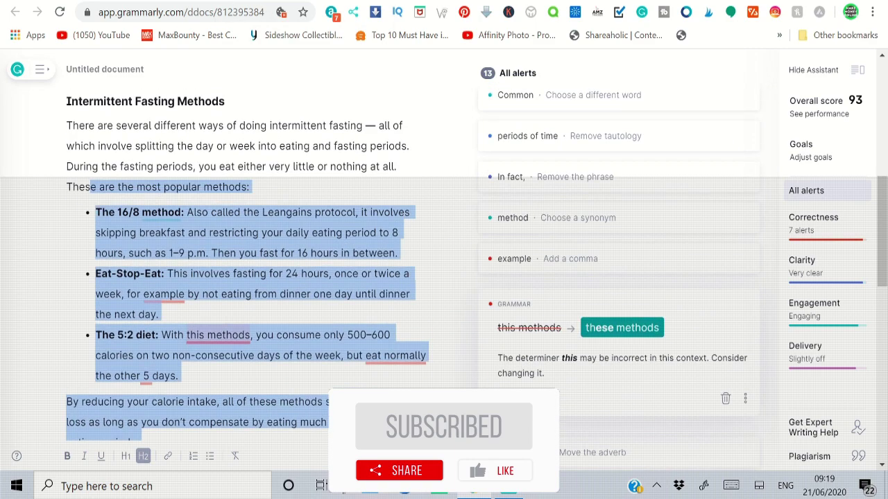
pyautogui.hotkey('shift', 'Home')
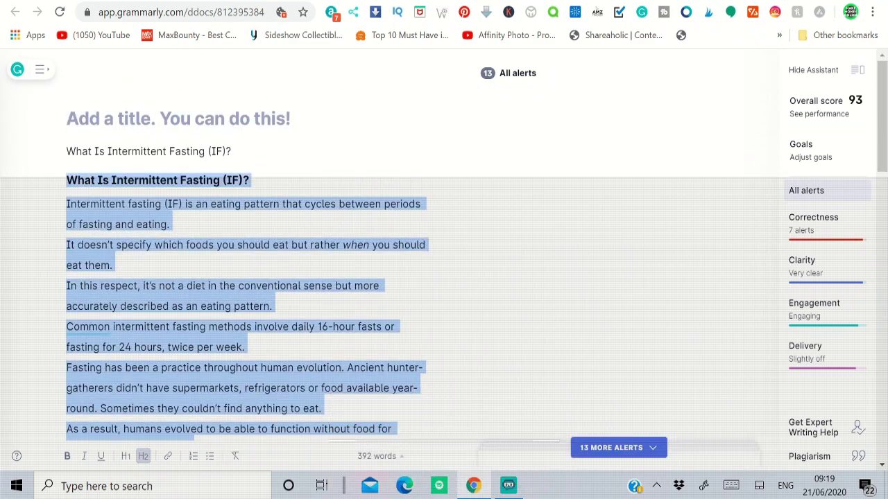
pyautogui.rightClick(143, 192)
pyautogui.click(195, 244)
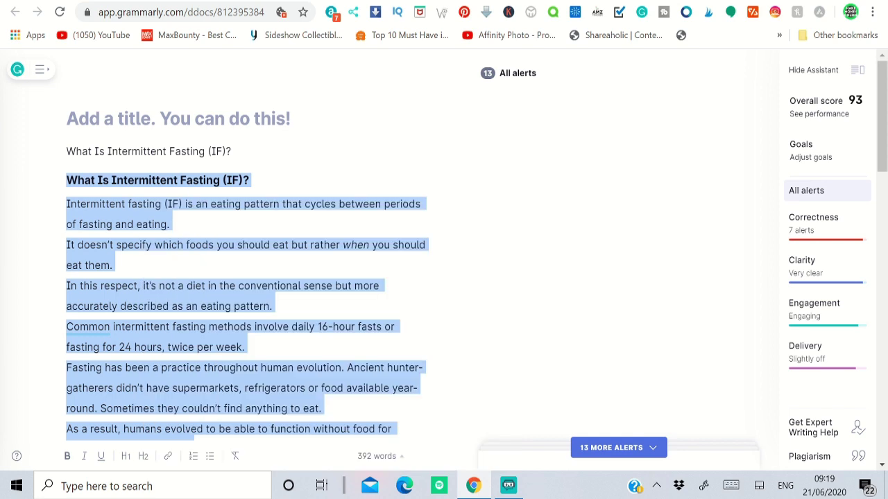
pyautogui.scroll(-1, 444, 263)
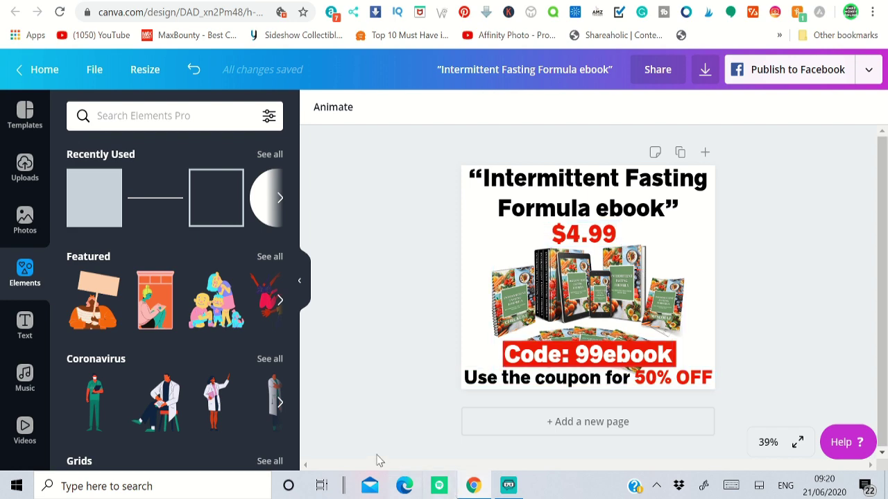
# Step: Switch to Facebook and remove the healthline.com preview image and link card from the draft post in the fitness group
pyautogui.click(289, 3)
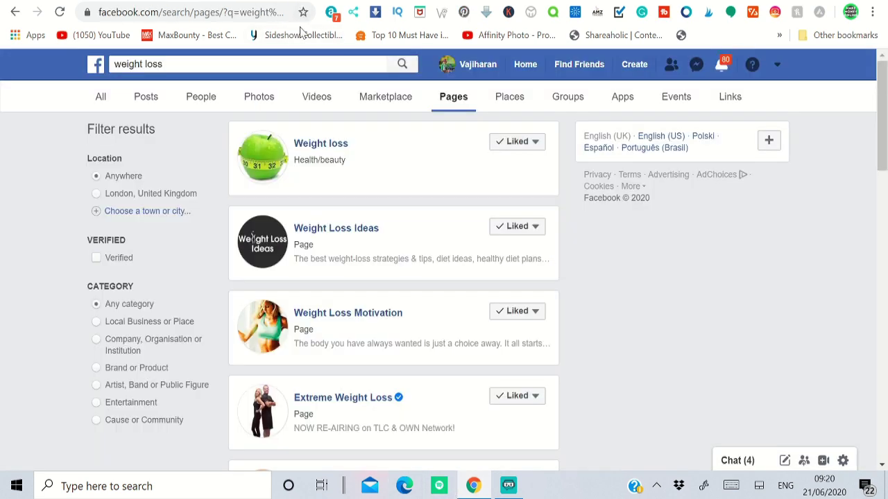
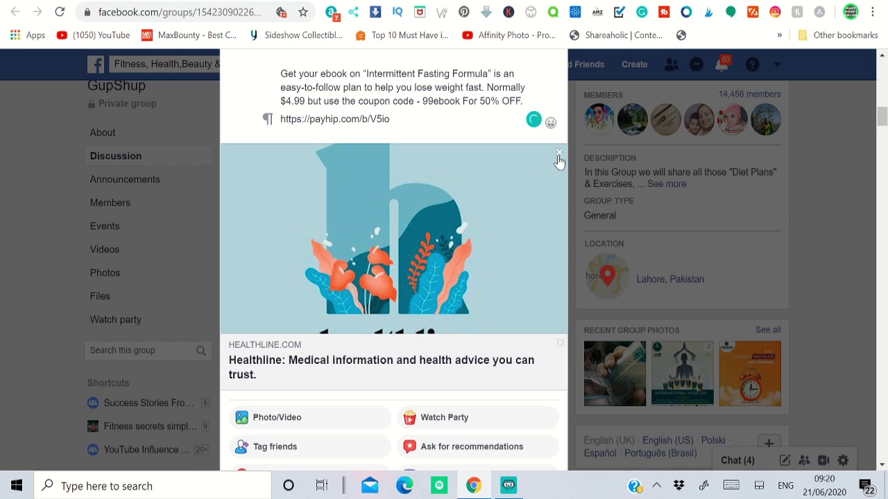
pyautogui.click(559, 153)
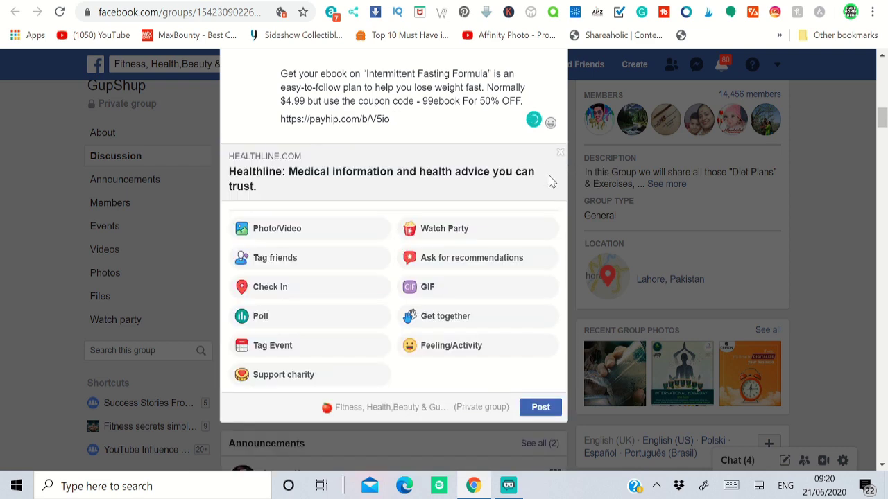
pyautogui.click(560, 153)
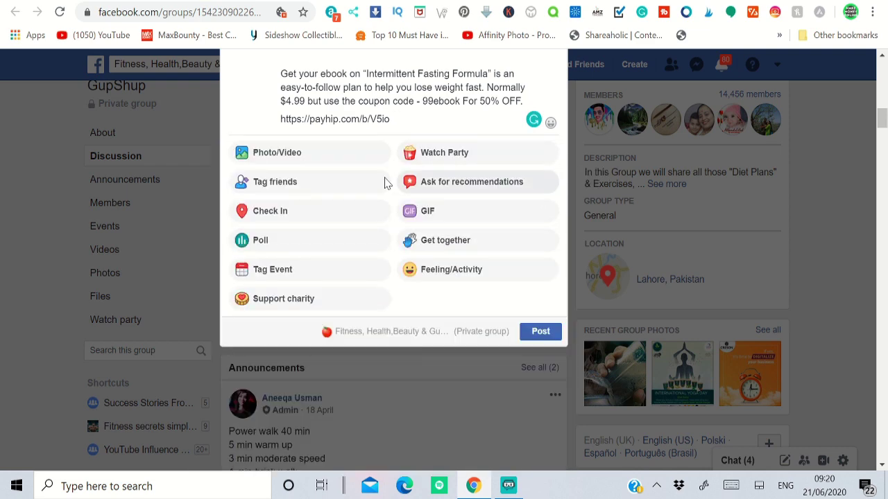
pyautogui.scroll(2, 419, 243)
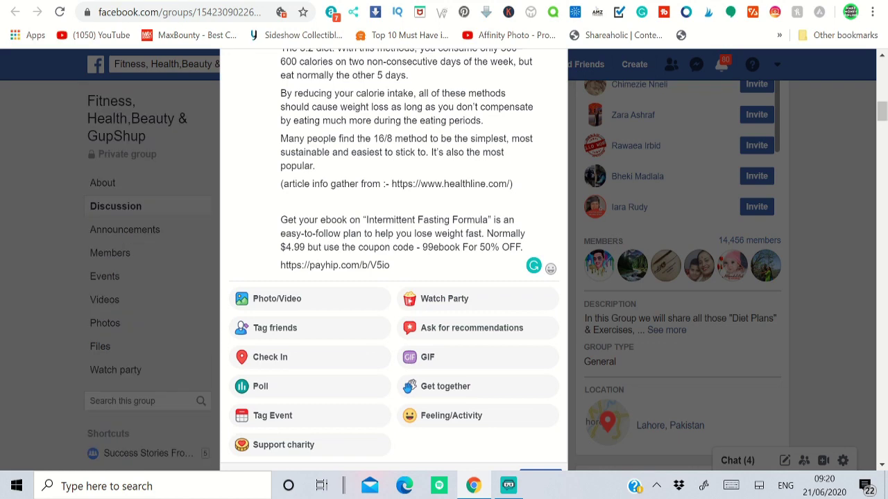
# Step: Attach the JPG "Intermittent Fasting Formula ebook" (1) from Downloads to the group post, dismiss the face-tagging notice, and review the draft
pyautogui.click(305, 311)
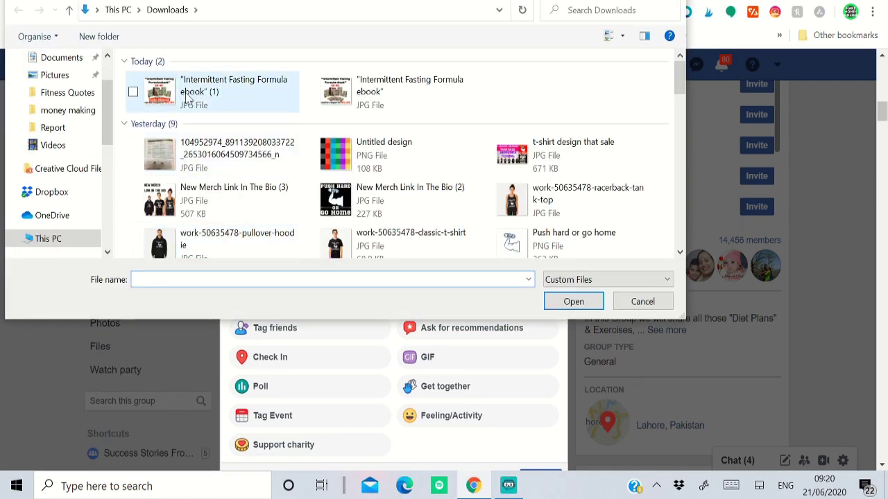
pyautogui.click(175, 92)
pyautogui.click(591, 300)
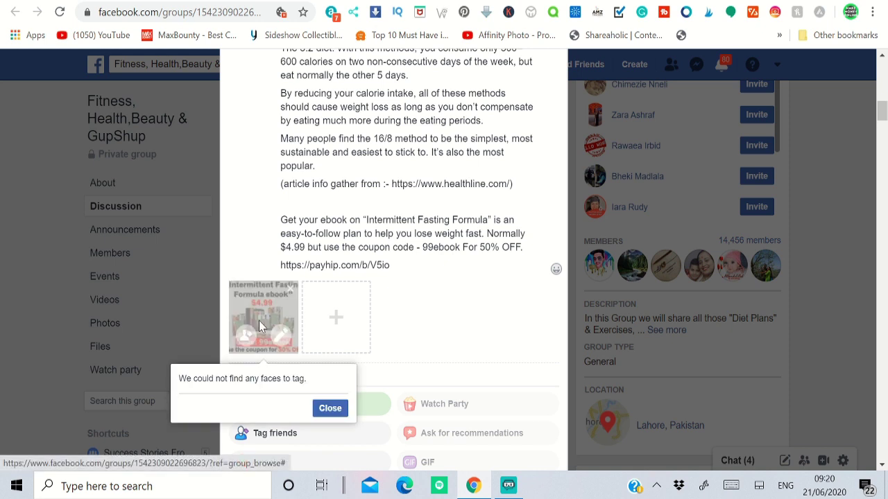
pyautogui.click(331, 409)
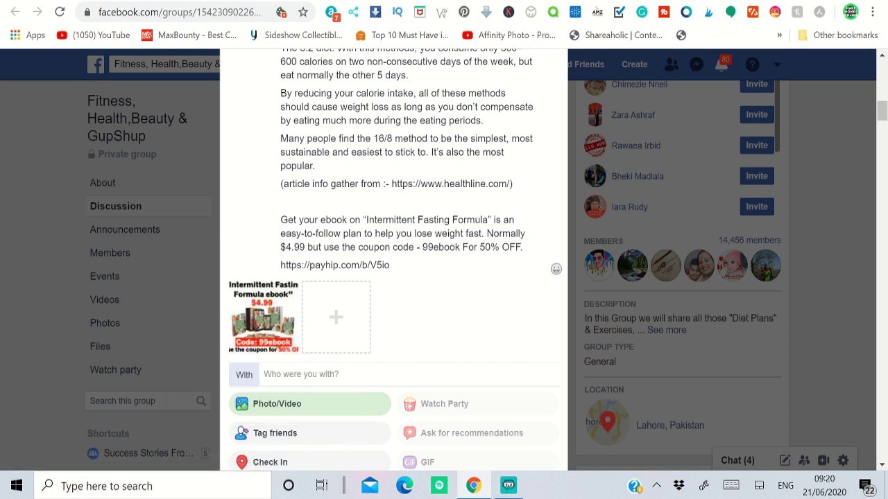
pyautogui.scroll(2, 394, 263)
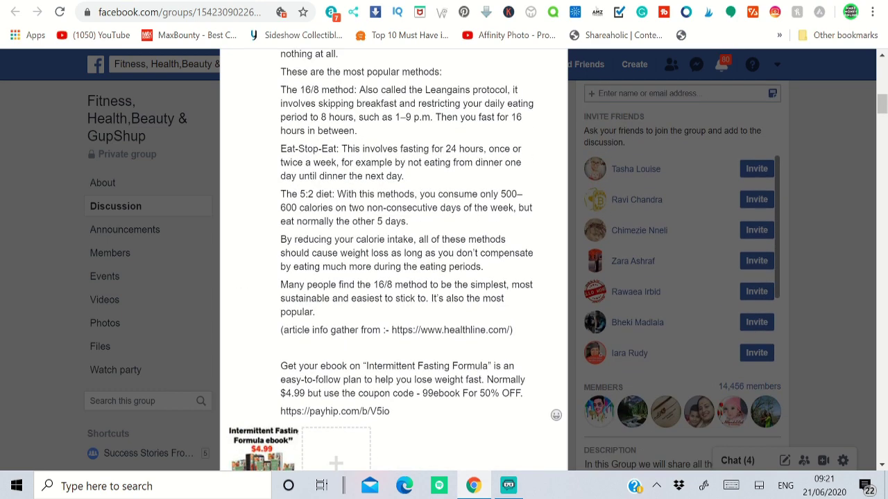
pyautogui.scroll(-4, 388, 294)
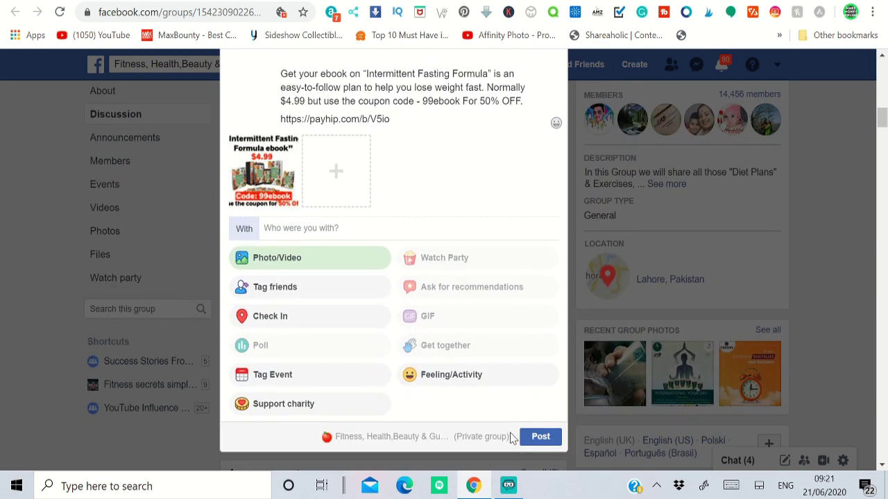
# Step: Publish the ebook post in the Fitness, Health, Beauty & GupShup group and check it in the discussion feed
pyautogui.click(548, 445)
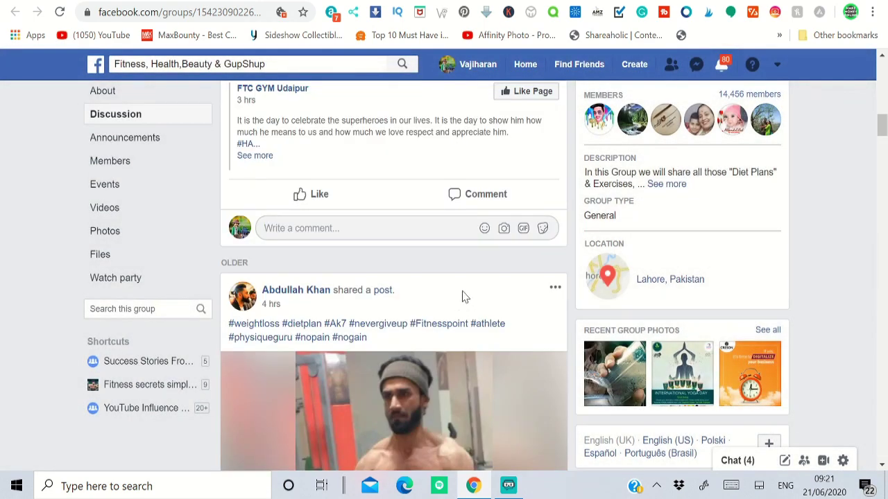
pyautogui.scroll(10, 465, 304)
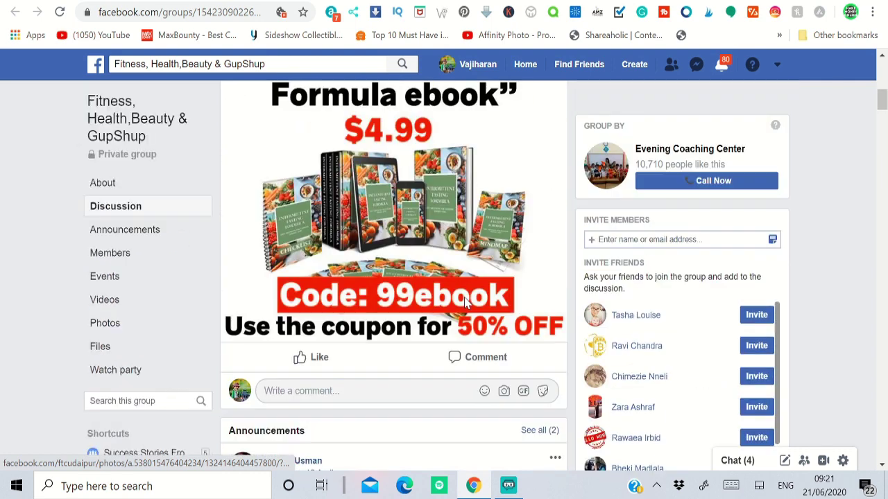
pyautogui.scroll(2, 465, 304)
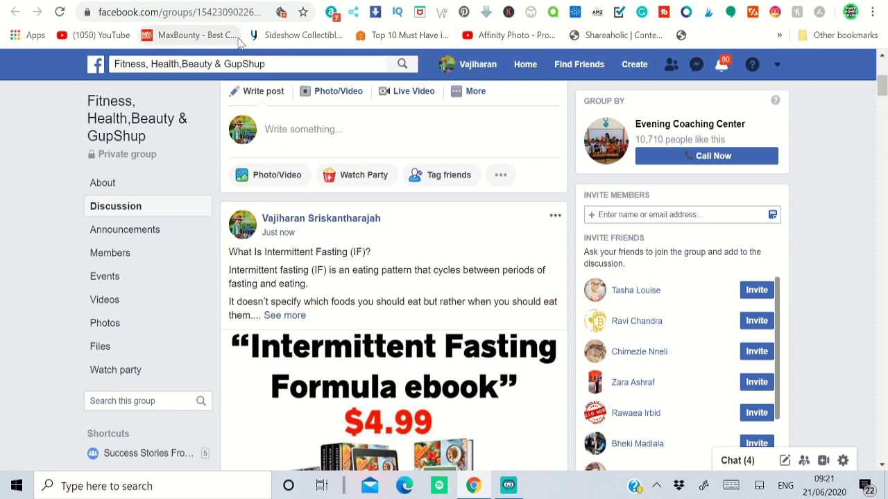
# Step: Switch to the "Weight loss tips" Facebook page and paste the fasting article with the ebook offer into a new post
pyautogui.hotkey('ctrl', 'Tab')
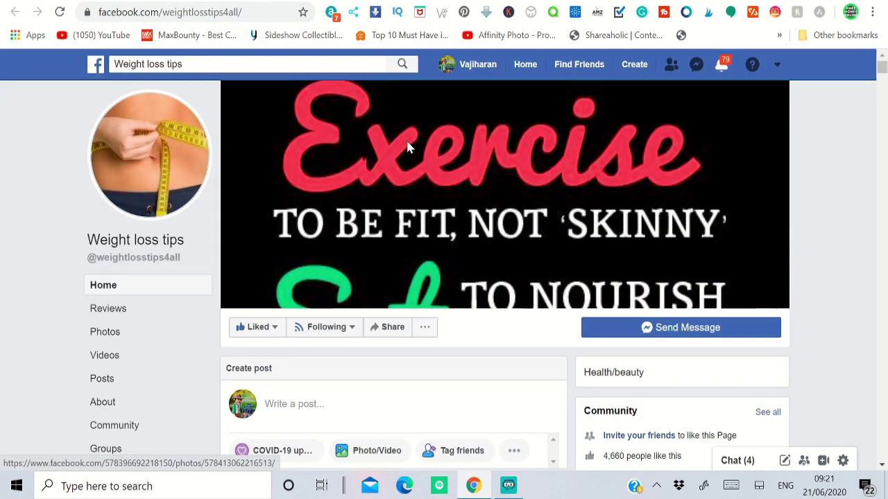
pyautogui.scroll(-2, 411, 251)
pyautogui.click(410, 257)
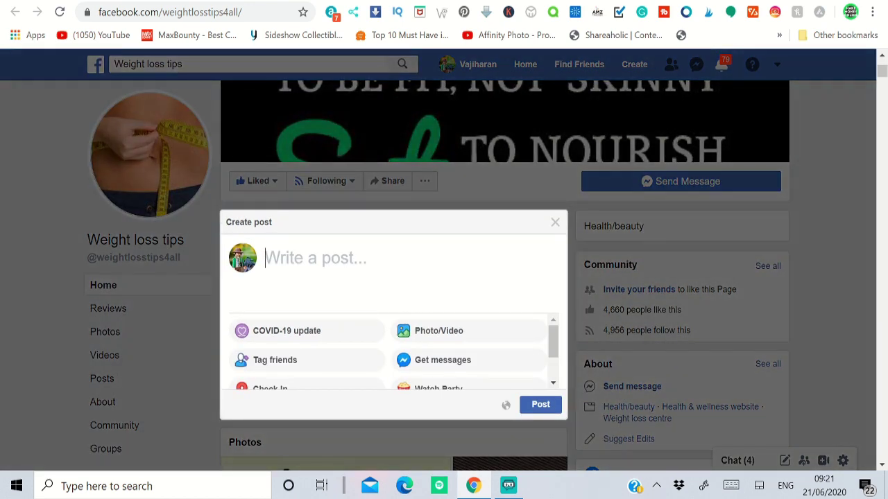
pyautogui.hotkey('ctrl', 'v')
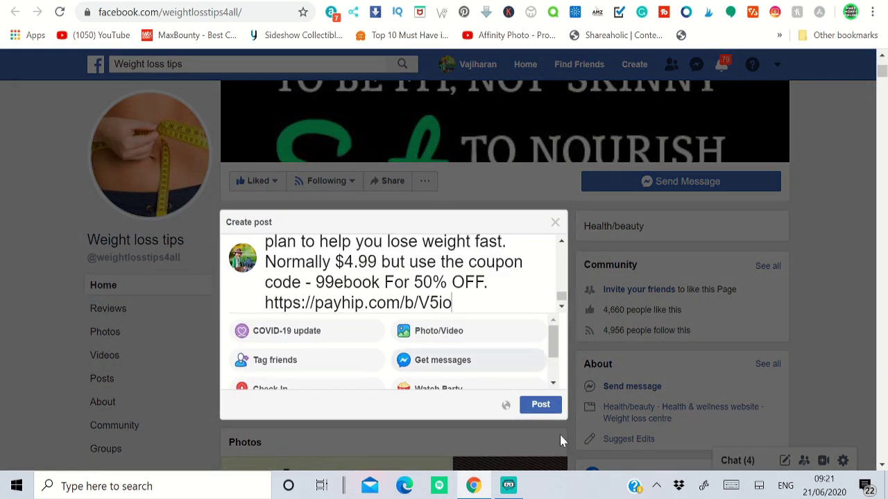
# Step: Shorten the source credit link in the draft to "healthline.com/" and copy the whole revised post text
pyautogui.scroll(2, 389, 274)
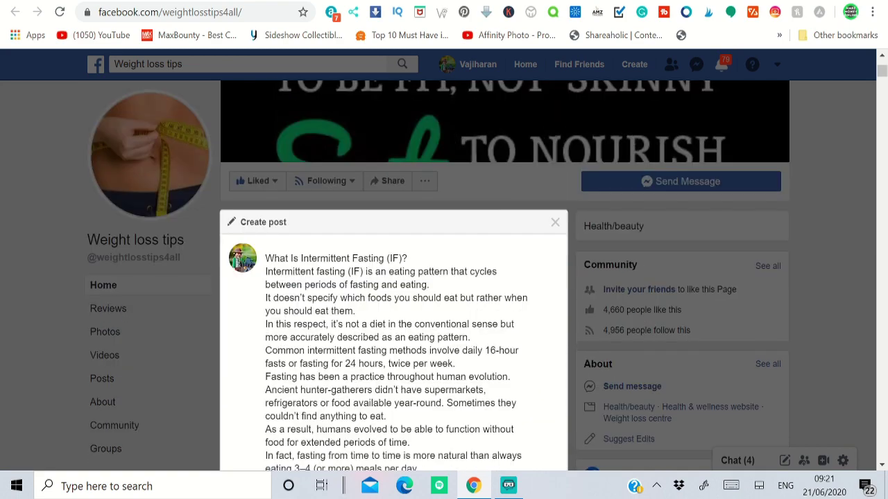
pyautogui.scroll(-6, 442, 314)
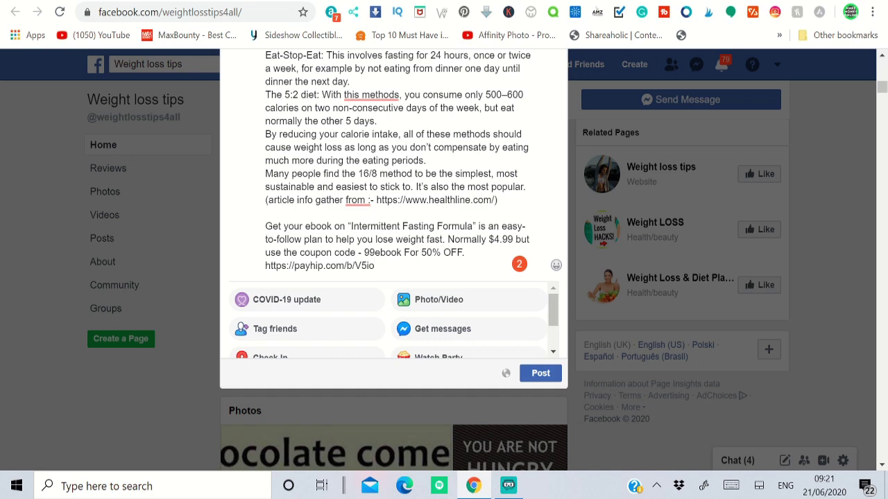
pyautogui.scroll(2, 394, 278)
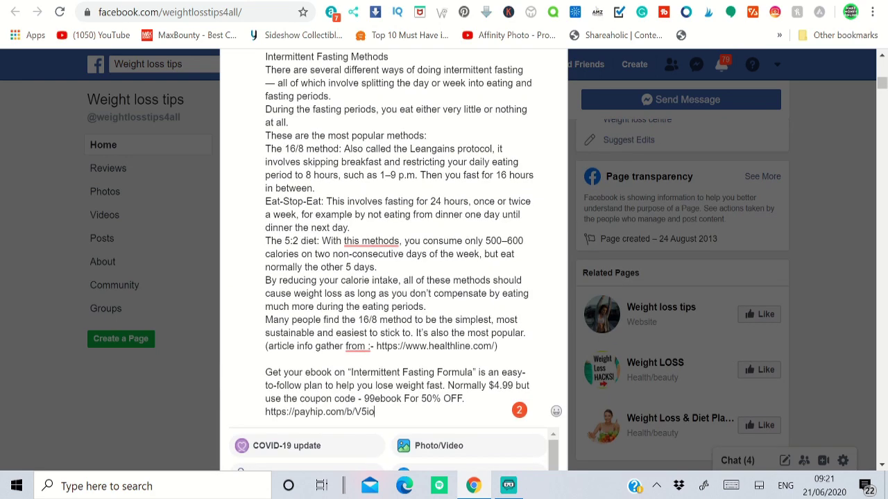
pyautogui.moveTo(392, 347); pyautogui.dragTo(426, 346)
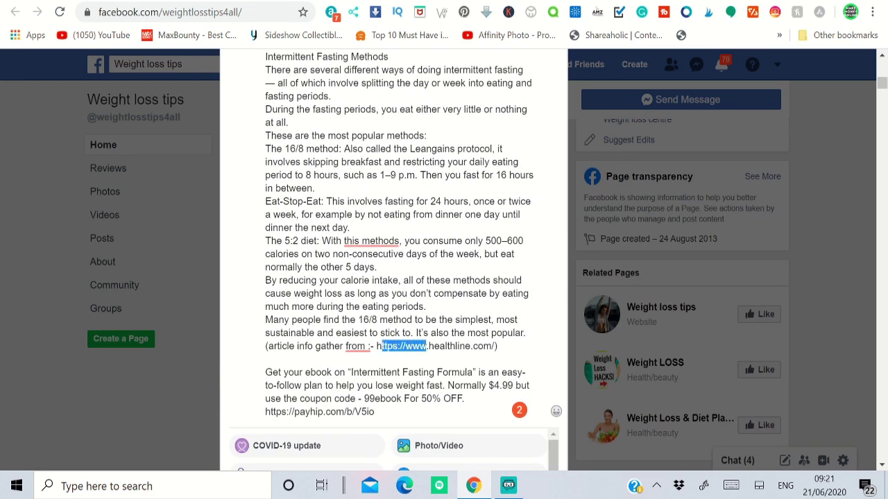
pyautogui.press('BackSpace')
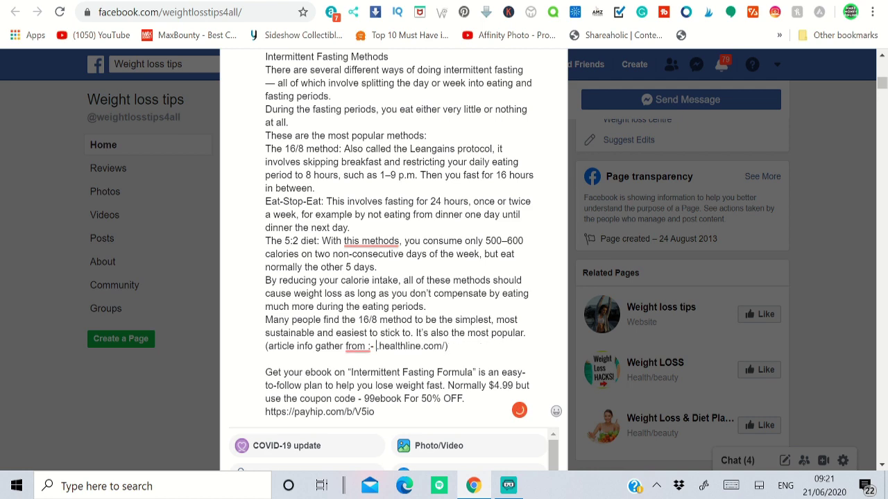
pyautogui.press('Delete')
pyautogui.hotkey('ctrl', 'a')
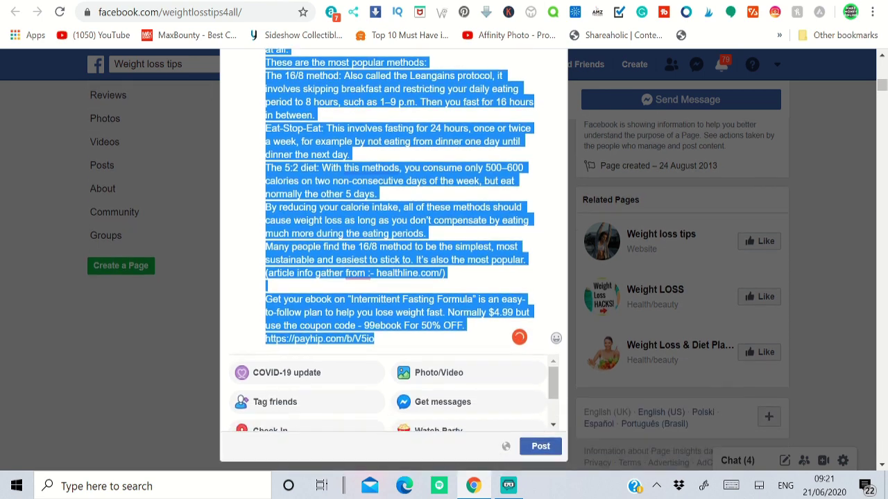
# Step: Attach the JPG "Intermittent Fasting Formula ebook" (1) from Downloads and publish the post on the "Weight loss tips" page
pyautogui.click(436, 379)
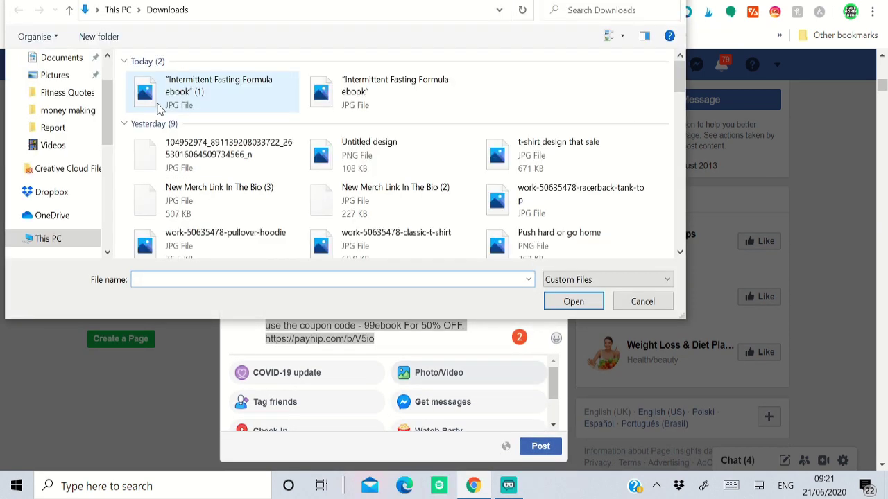
pyautogui.click(159, 104)
pyautogui.click(588, 304)
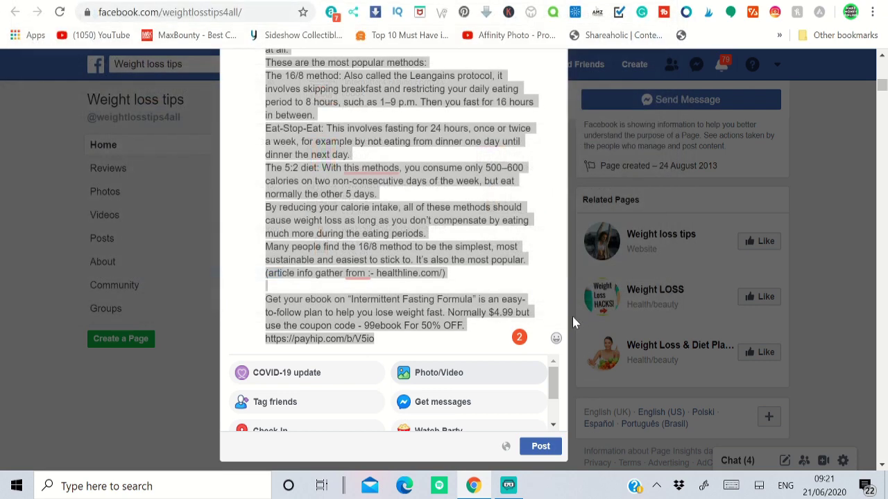
pyautogui.scroll(-3, 551, 448)
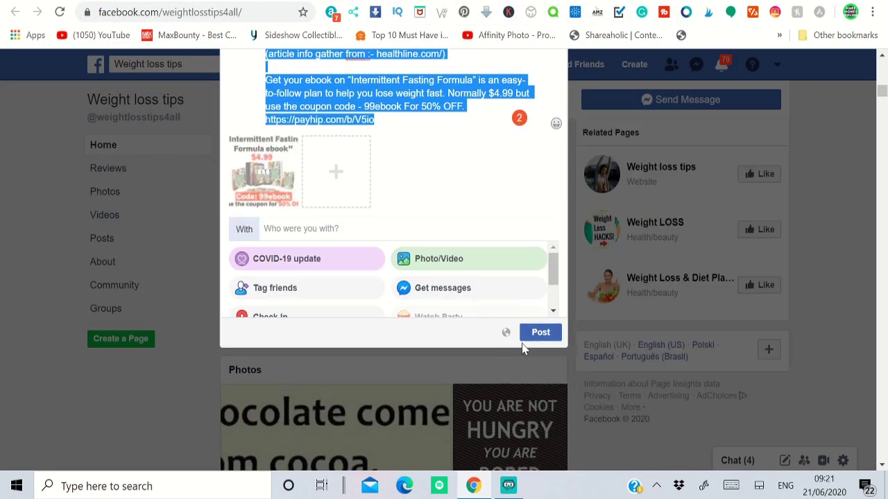
pyautogui.click(535, 336)
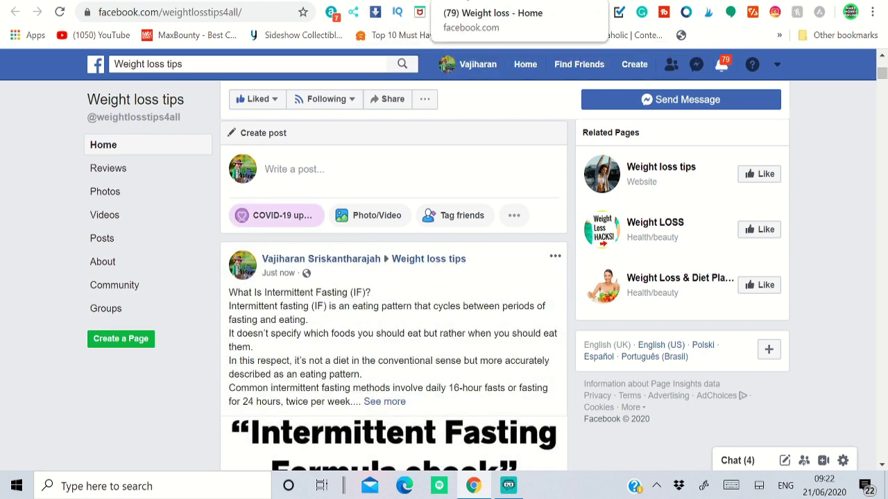
pyautogui.click(486, 1)
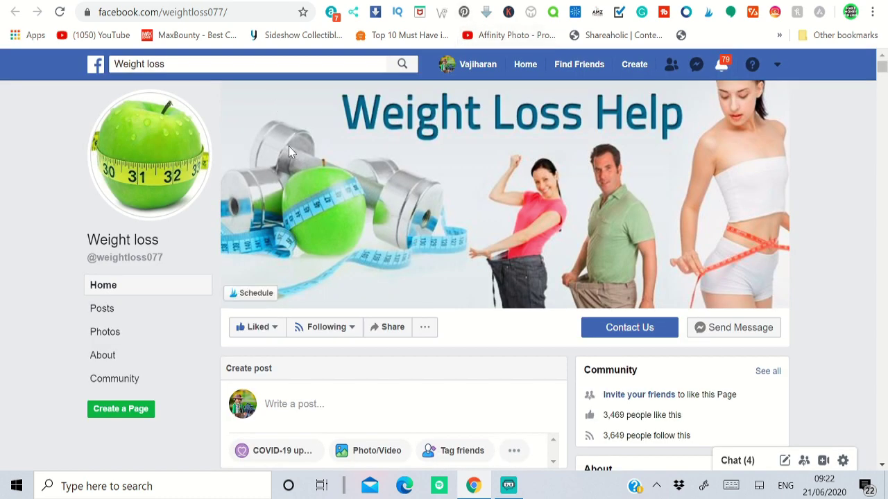
pyautogui.click(294, 403)
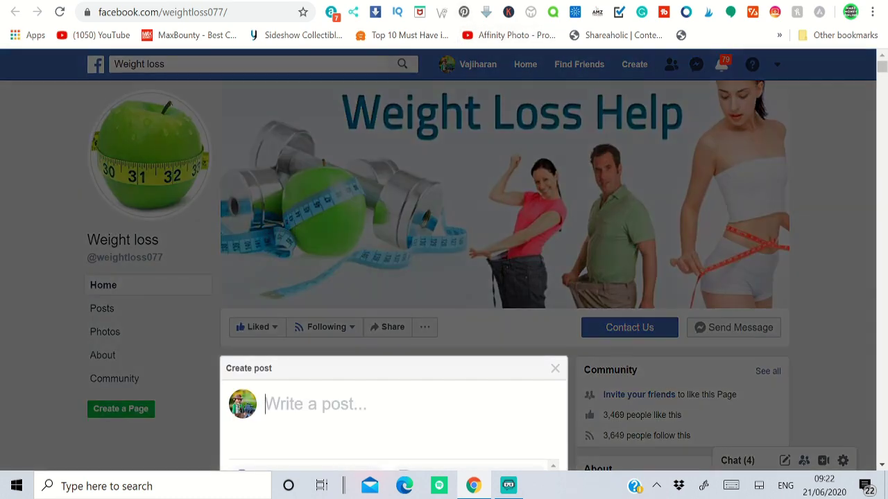
pyautogui.hotkey('ctrl', 'v')
pyautogui.scroll(-1, 714, 370)
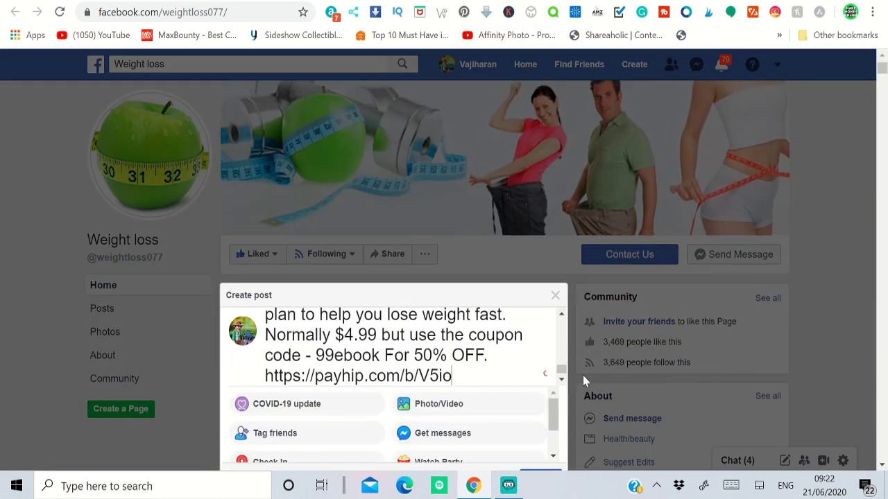
pyautogui.scroll(-5, 672, 382)
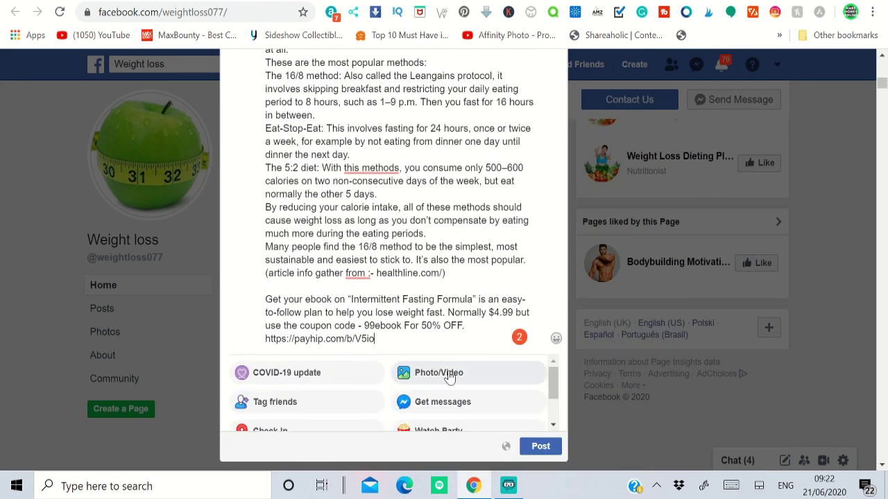
pyautogui.click(455, 375)
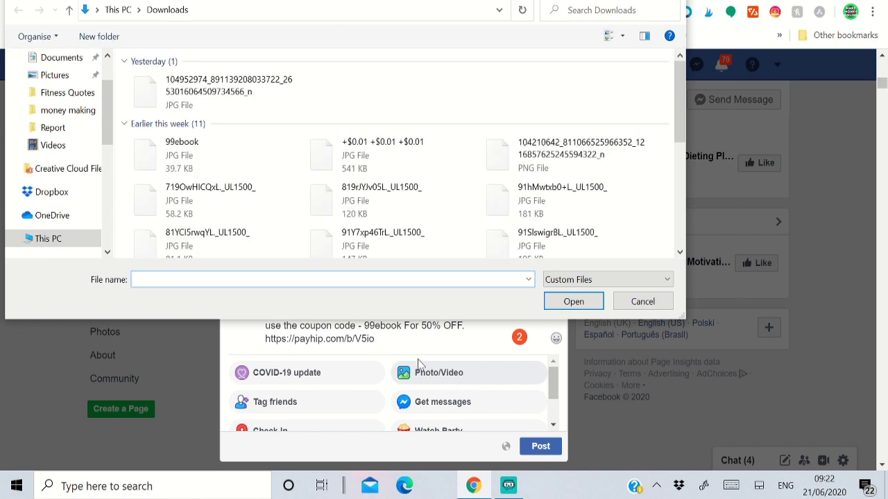
pyautogui.click(188, 102)
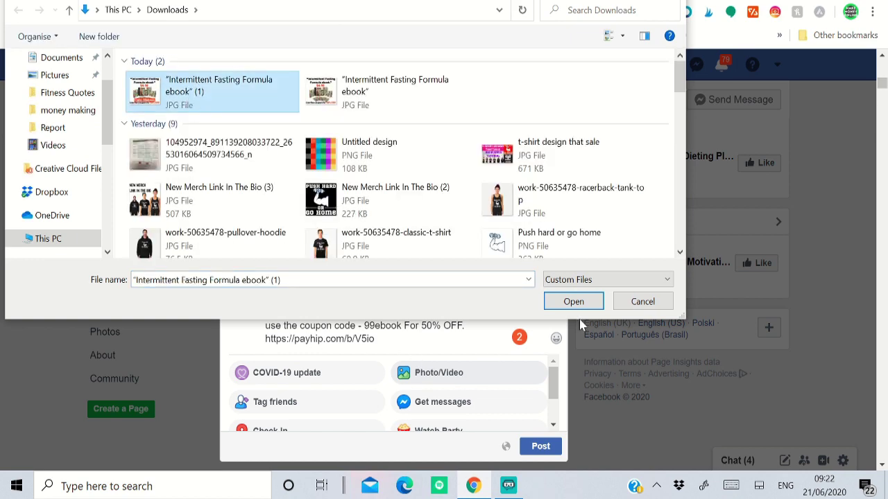
pyautogui.click(572, 300)
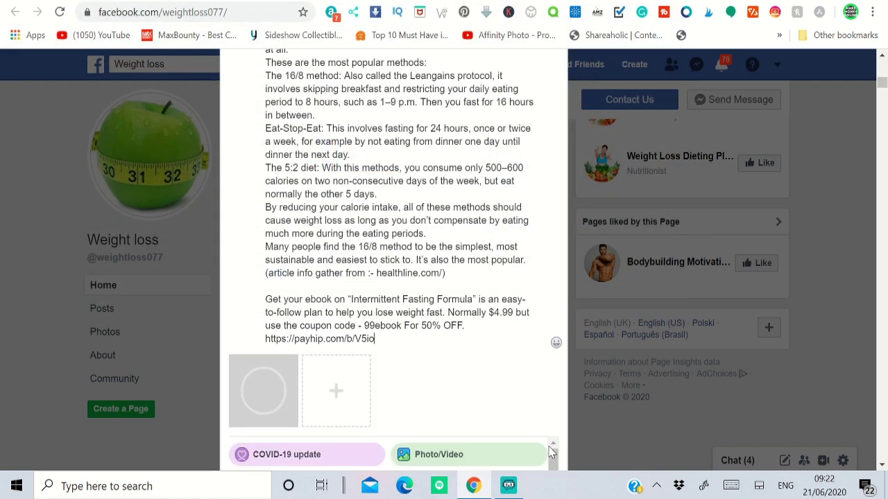
pyautogui.scroll(-5, 551, 444)
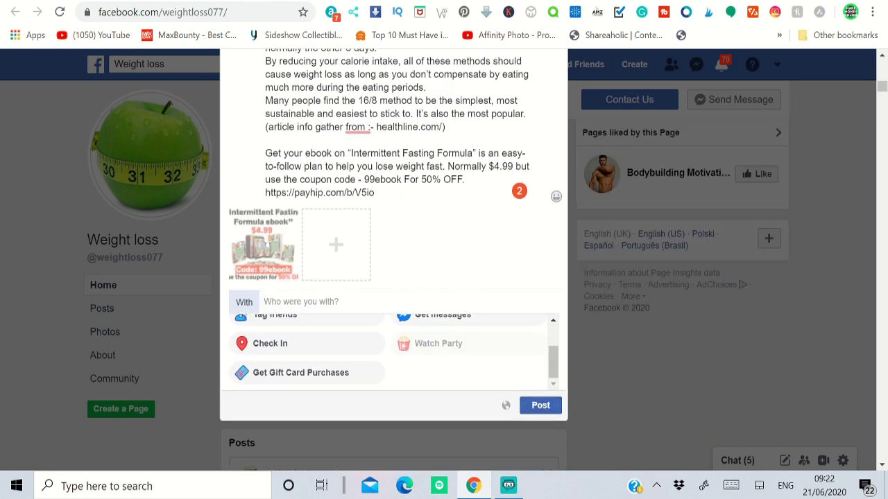
# Step: Switch to the weightloss.com.au Facebook page and paste the revised fasting article into a new post
pyautogui.click(555, 2)
pyautogui.click(326, 254)
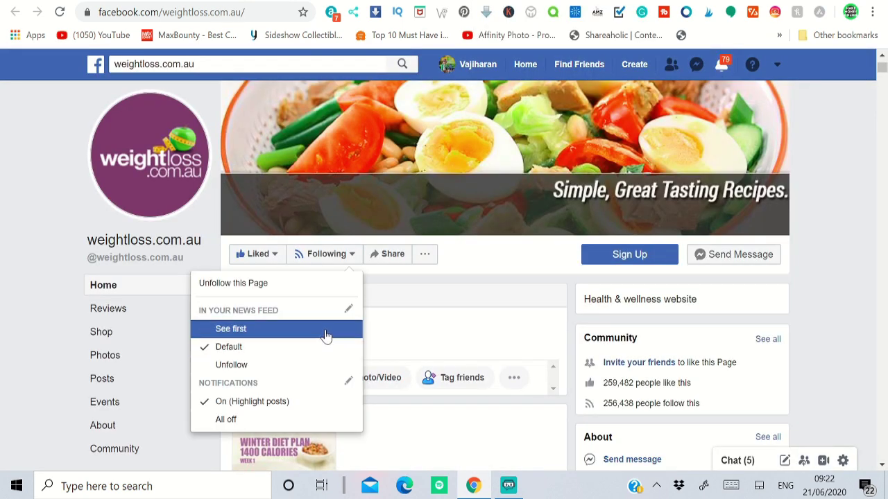
pyautogui.click(326, 335)
pyautogui.click(326, 335)
pyautogui.hotkey('ctrl', 'v')
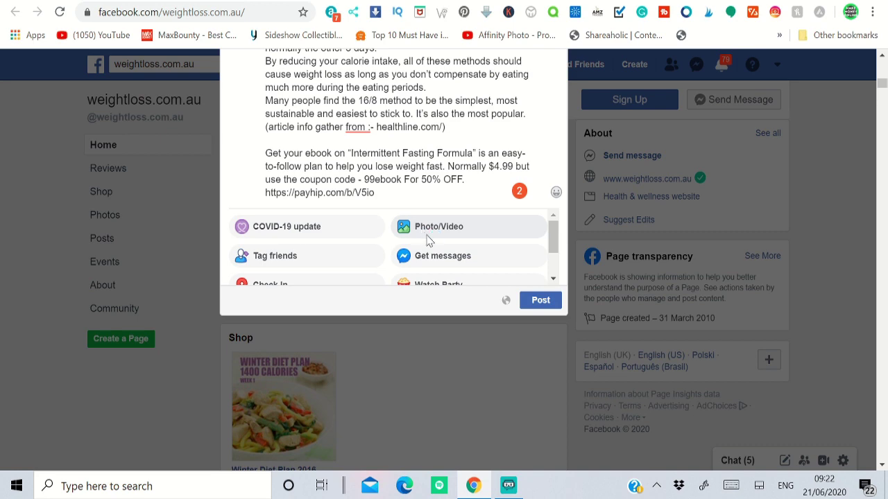
# Step: Attach the "Intermittent Fasting Formula ebook" (1) image, try to publish the post on the weightloss.com.au page, and dismiss the notice
pyautogui.click(428, 240)
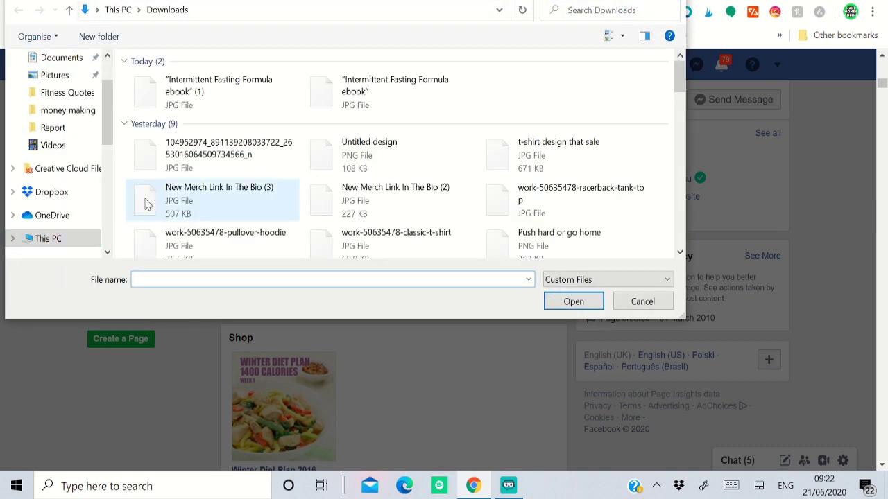
pyautogui.click(208, 90)
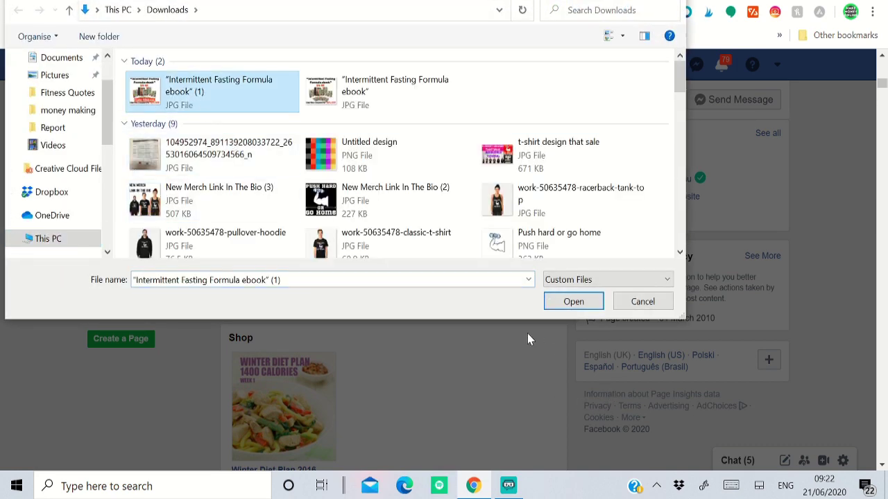
pyautogui.click(573, 302)
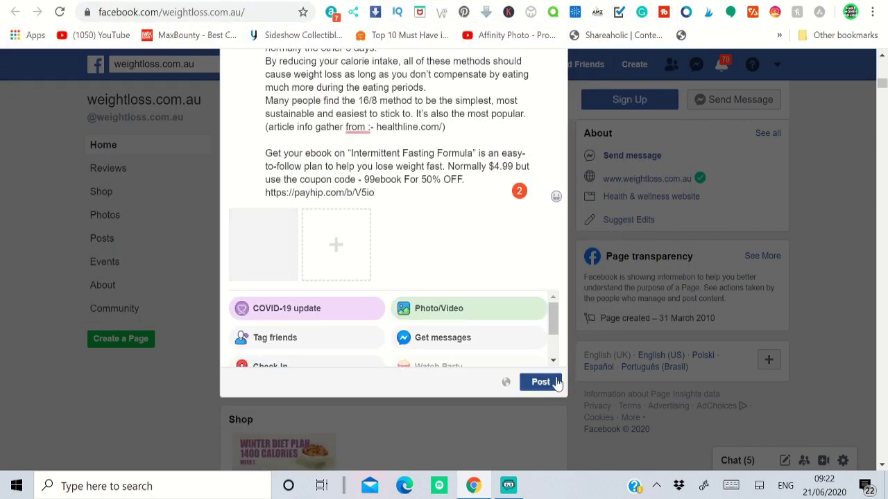
pyautogui.click(541, 382)
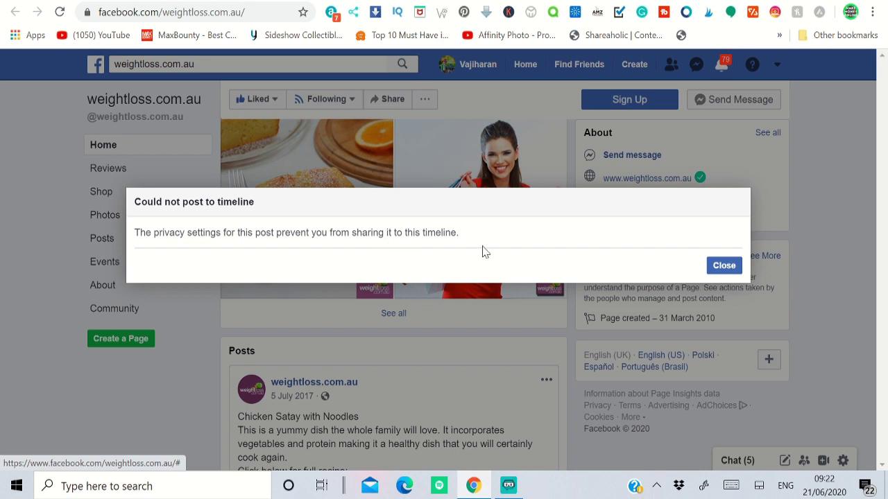
pyautogui.click(725, 267)
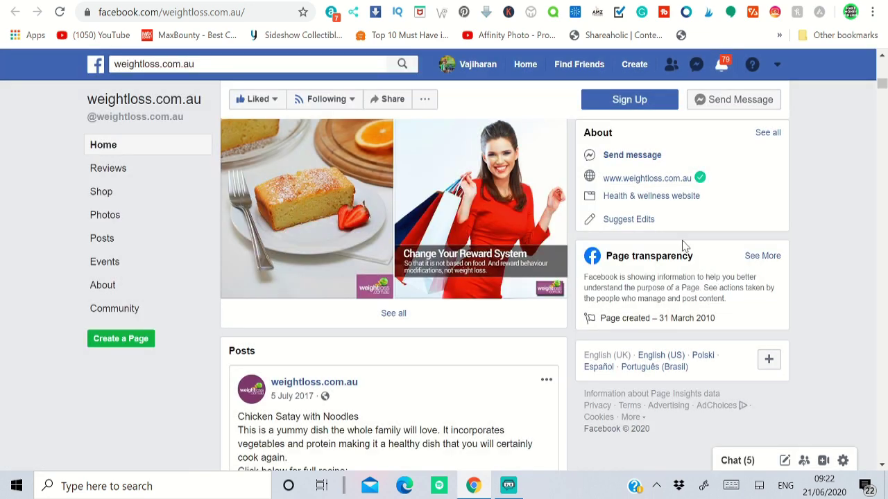
# Step: Switch to Twitter and search for "weight loss" alone, removing the minimum replies and likes terms from the query
pyautogui.scroll(3, 672, 250)
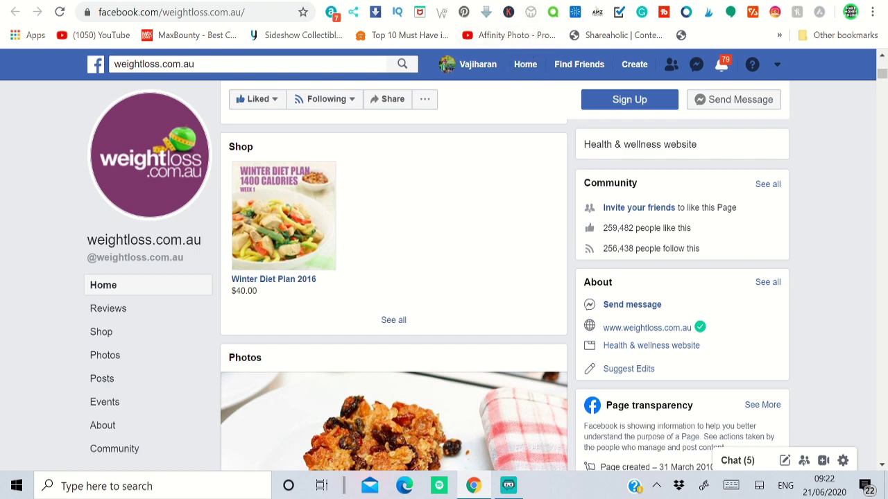
pyautogui.click(531, 10)
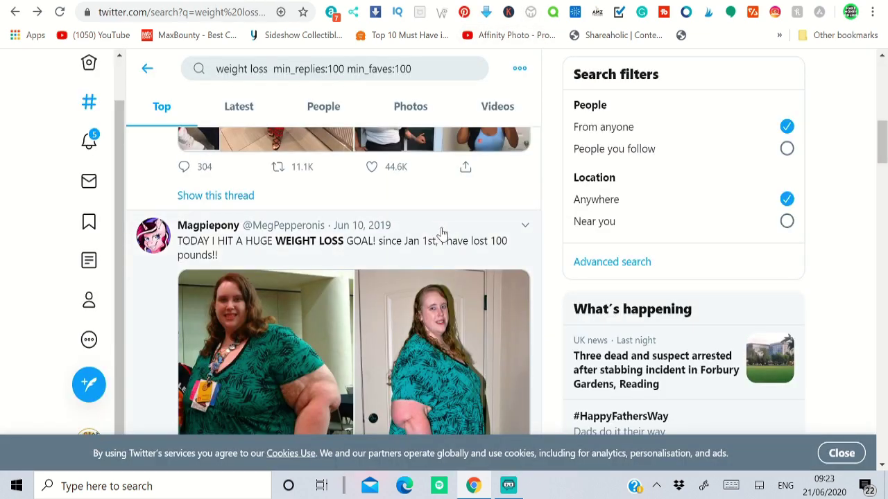
pyautogui.scroll(5, 444, 229)
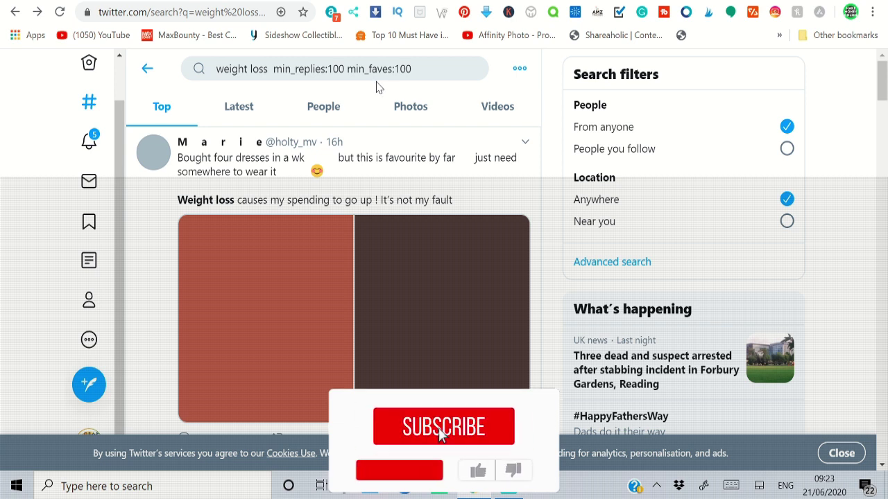
pyautogui.click(377, 77)
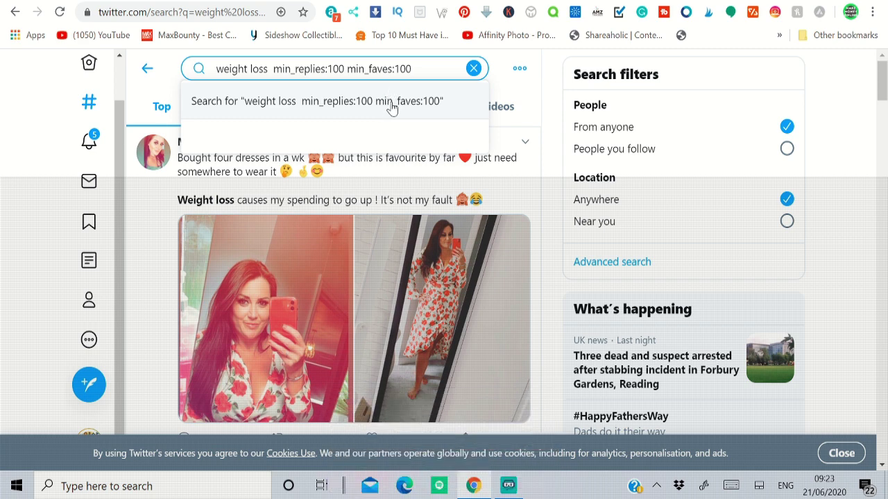
pyautogui.press('BackSpace')
pyautogui.press('BackSpace')
pyautogui.press('BackSpace')
pyautogui.press('BackSpace')
pyautogui.press('BackSpace')
pyautogui.press('BackSpace')
pyautogui.press('BackSpace')
pyautogui.press('BackSpace')
pyautogui.press('BackSpace')
pyautogui.press('BackSpace')
pyautogui.press('BackSpace')
pyautogui.press('BackSpace')
pyautogui.press('BackSpace')
pyautogui.press('BackSpace')
pyautogui.press('BackSpace')
pyautogui.press('BackSpace')
pyautogui.press('BackSpace')
pyautogui.press('BackSpace')
pyautogui.press('BackSpace')
pyautogui.press('BackSpace')
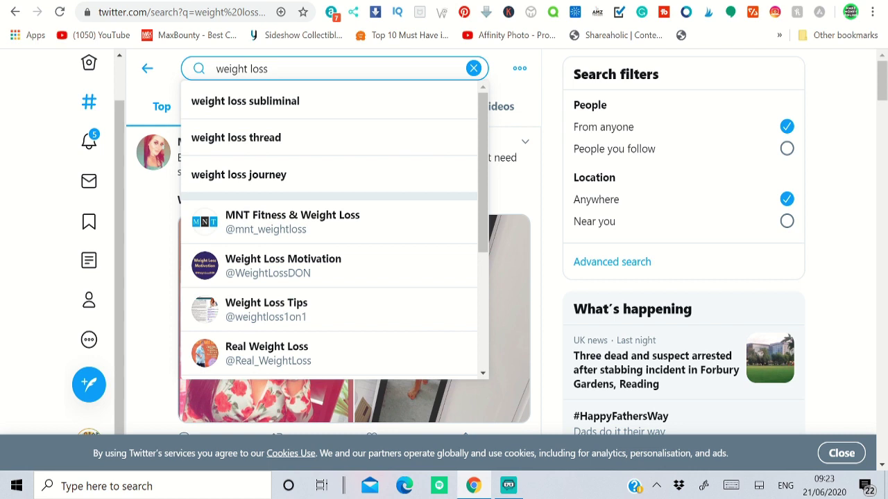
pyautogui.press('Return')
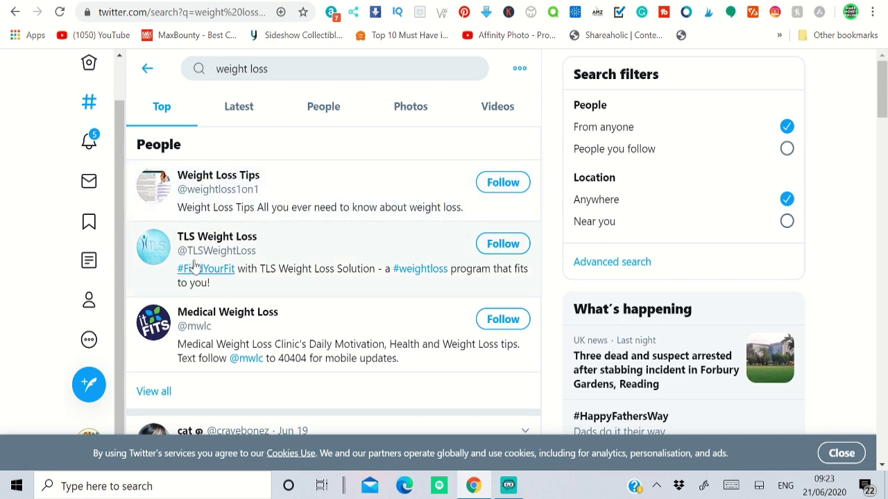
# Step: Open Twitter's advanced search and enter "weight loss" as the words every tweet must contain
pyautogui.scroll(-2, 228, 293)
pyautogui.scroll(3, 228, 293)
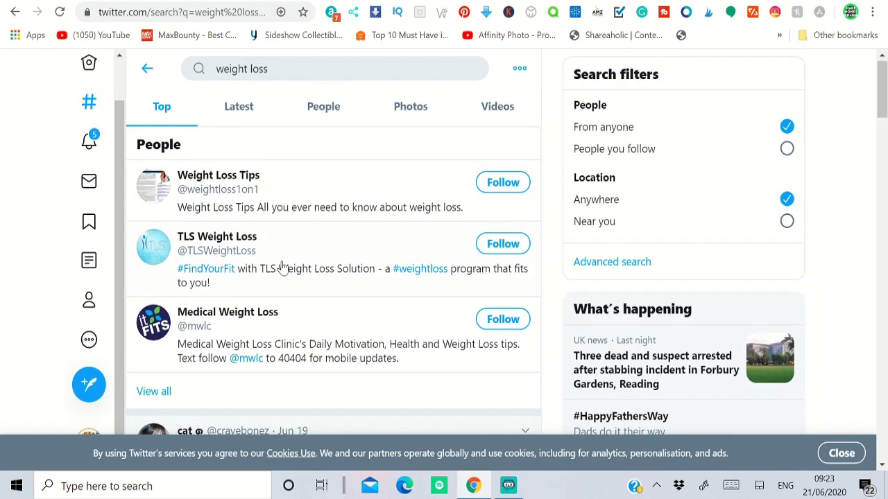
pyautogui.click(520, 72)
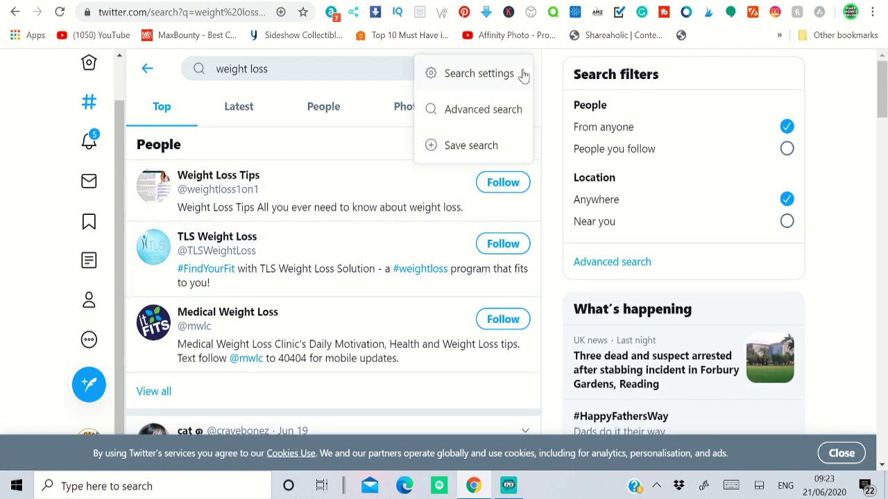
pyautogui.click(457, 113)
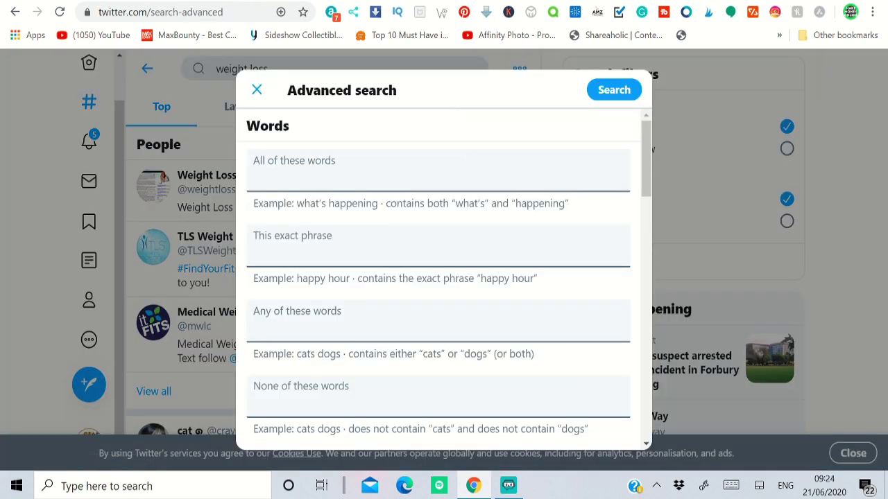
pyautogui.write('weight loss')
# Step: Require at least 100 replies and 100 likes, run the advanced search and browse the matching tweets
pyautogui.scroll(-15, 366, 118)
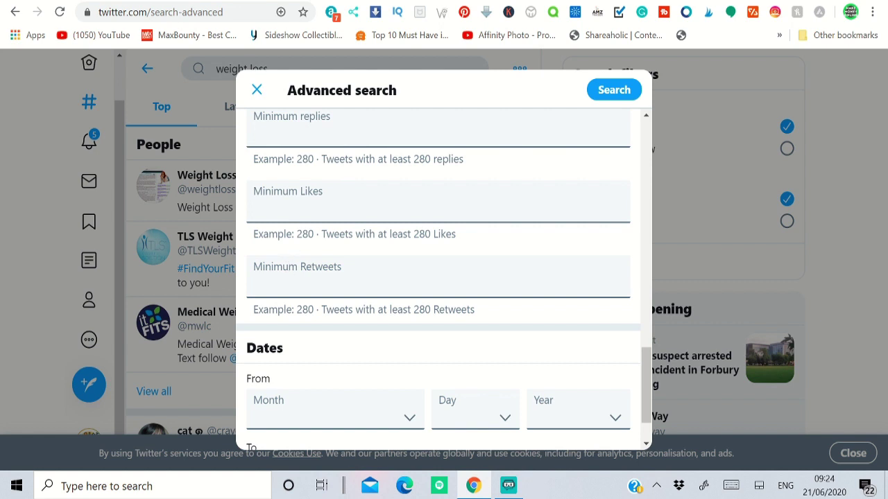
pyautogui.scroll(1, 439, 277)
pyautogui.click(437, 204)
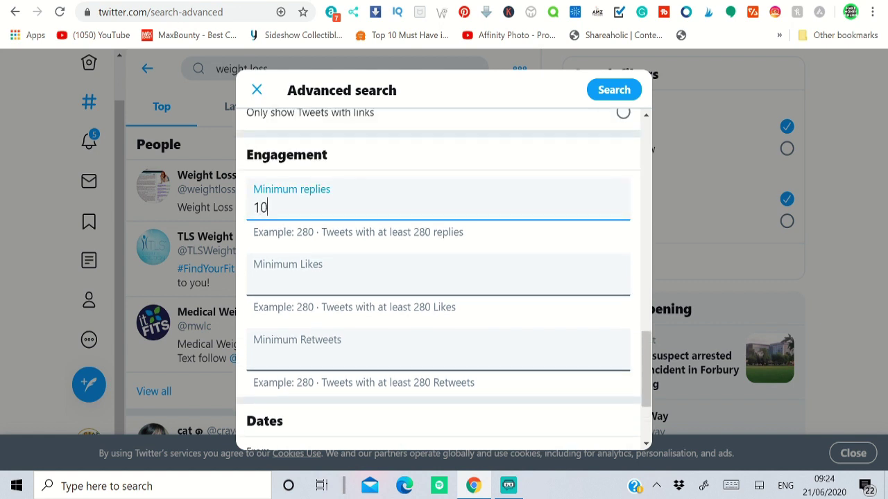
pyautogui.click(437, 281)
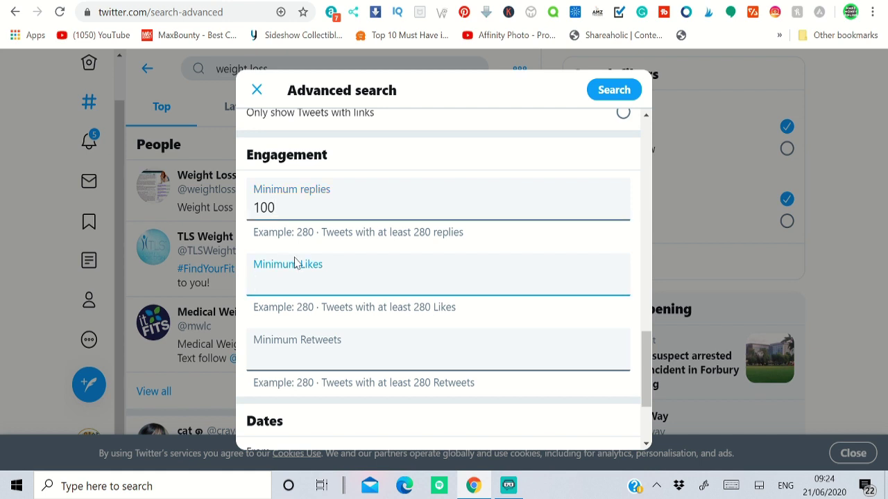
pyautogui.write('100')
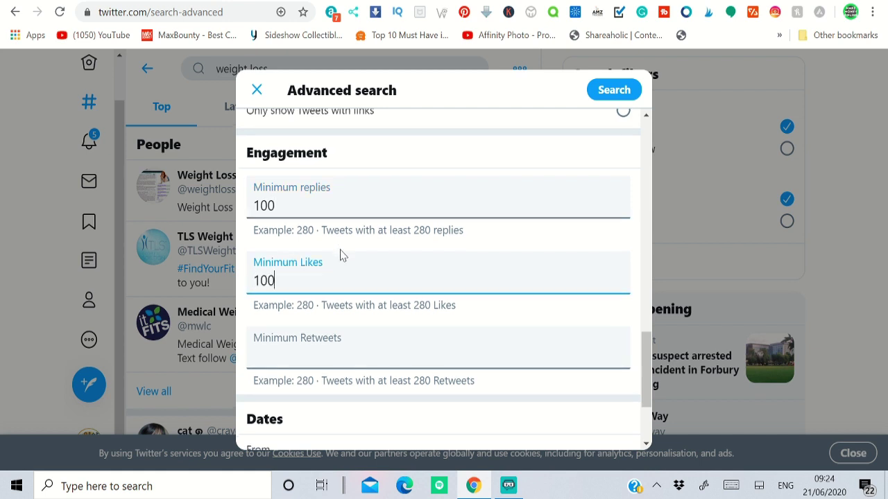
pyautogui.scroll(-1, 403, 264)
pyautogui.click(613, 91)
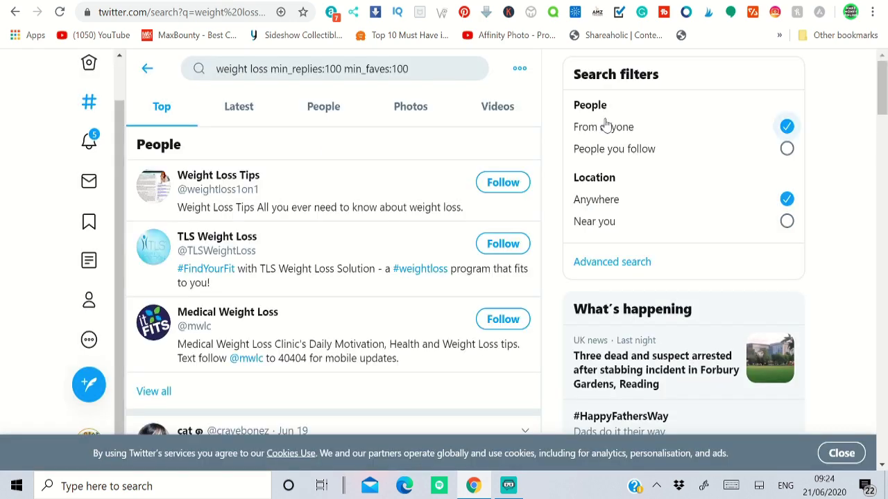
pyautogui.scroll(-7, 624, 132)
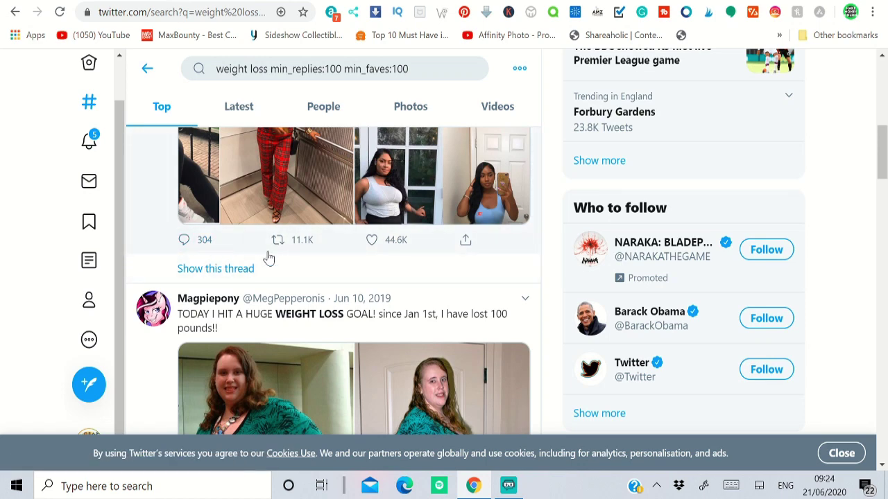
pyautogui.scroll(-8, 212, 260)
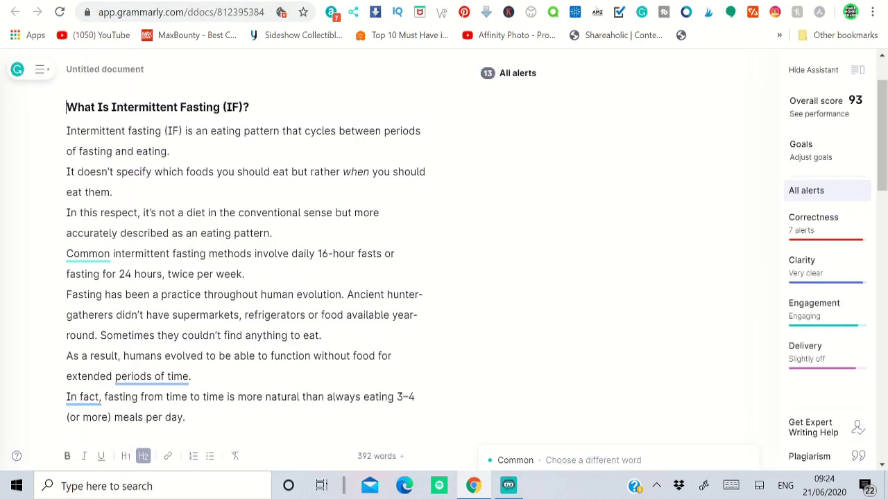
# Step: Switch to the Grammarly document and copy the short promo at its end, from "AMazing" through the Payhip link
pyautogui.scroll(-20, 263, 277)
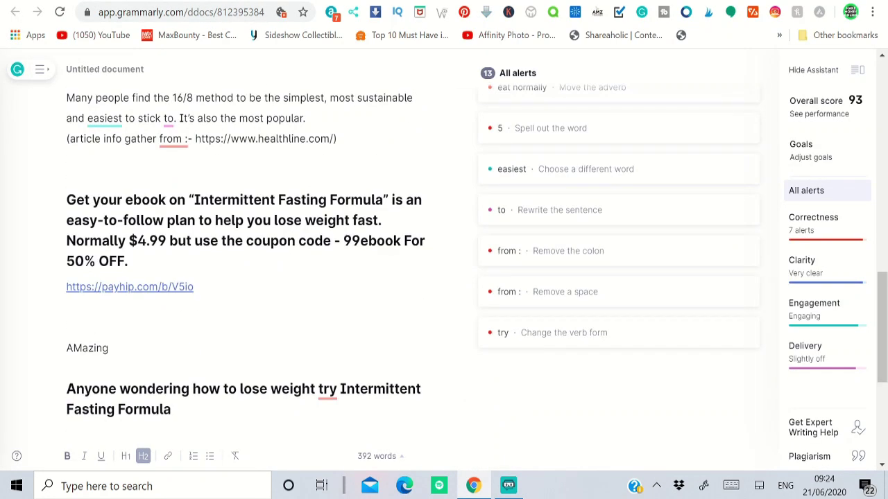
pyautogui.scroll(-3, 264, 278)
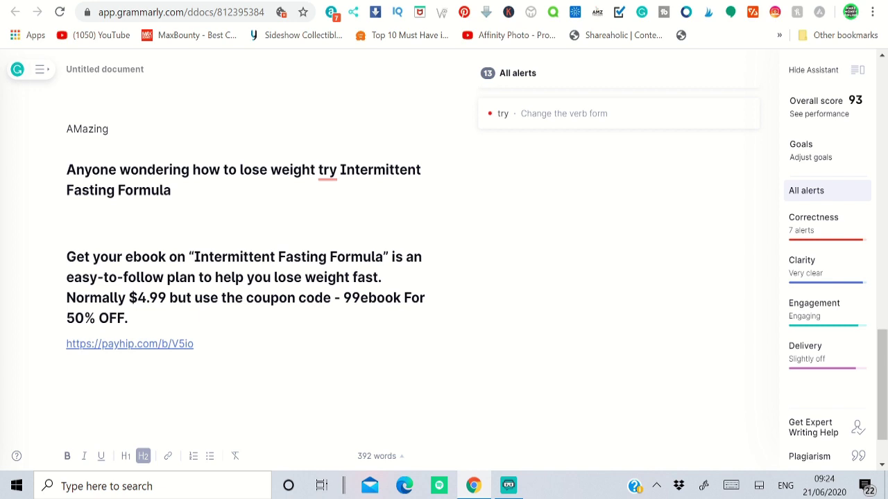
pyautogui.moveTo(194, 345); pyautogui.dragTo(61, 131)
pyautogui.rightClick(114, 187)
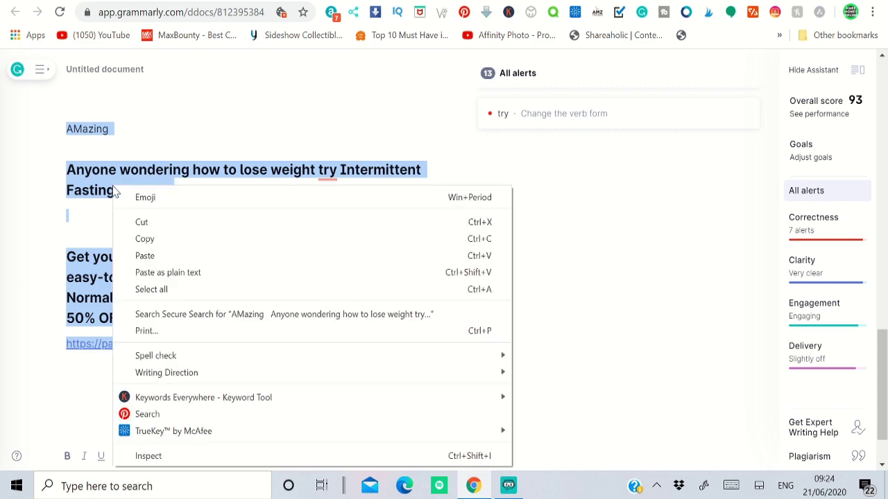
pyautogui.click(150, 238)
# Step: Back on Twitter, start a retweet with comment on the Jun 15, 2016 weight loss journey tweet and paste the promo text
pyautogui.hotkey('ctrl', 'Tab')
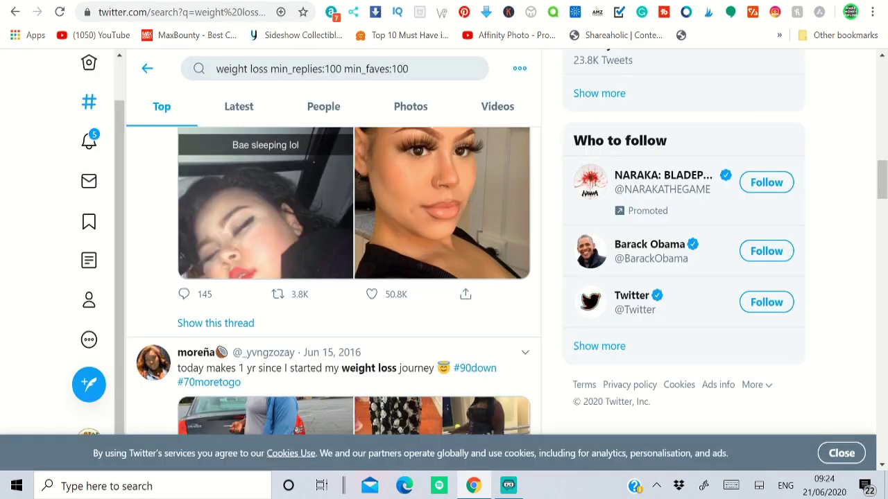
pyautogui.scroll(-2, 272, 348)
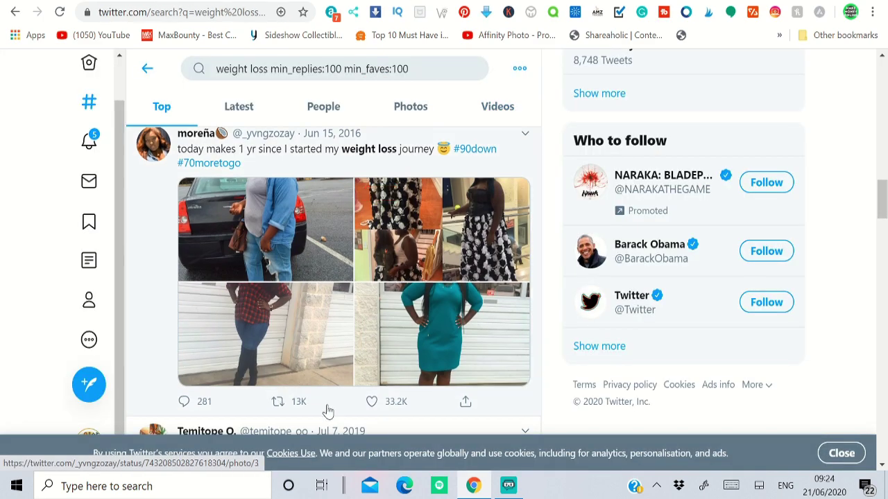
pyautogui.click(278, 402)
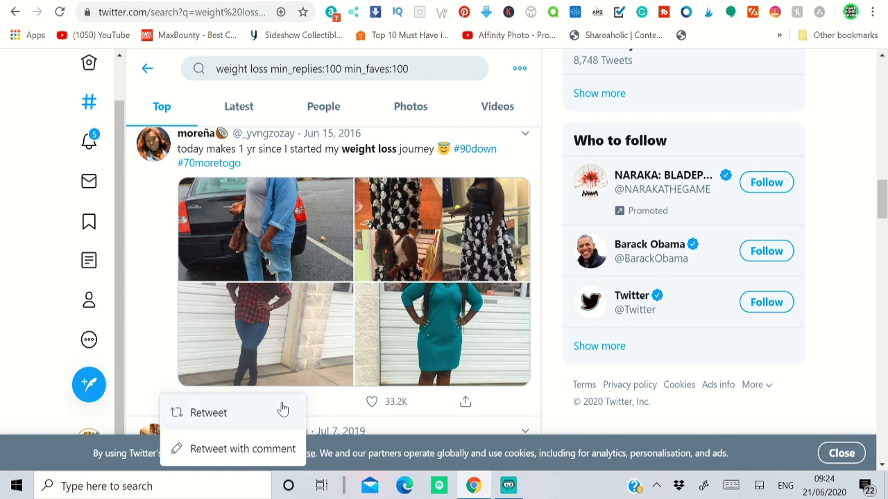
pyautogui.click(241, 449)
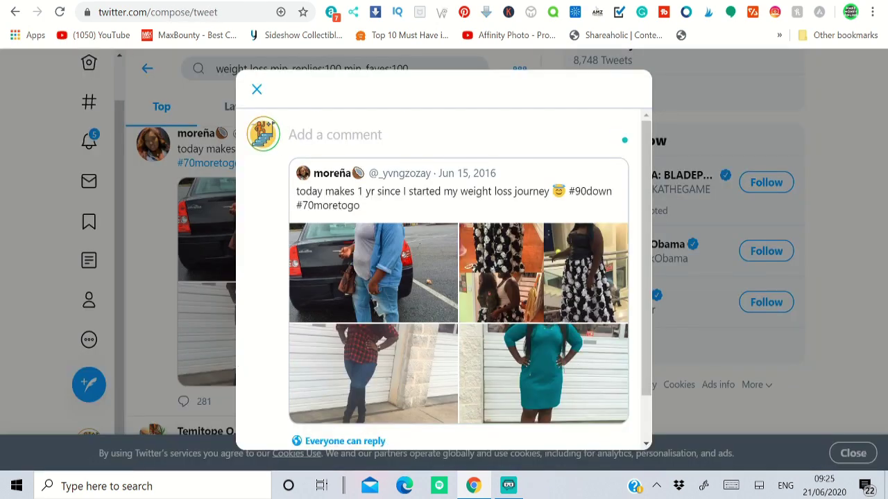
pyautogui.hotkey('ctrl', 'v')
# Step: Attach the "Intermittent Fasting Formula ebook" (1) JPG from Downloads to the commented retweet and publish it
pyautogui.scroll(-3, 443, 278)
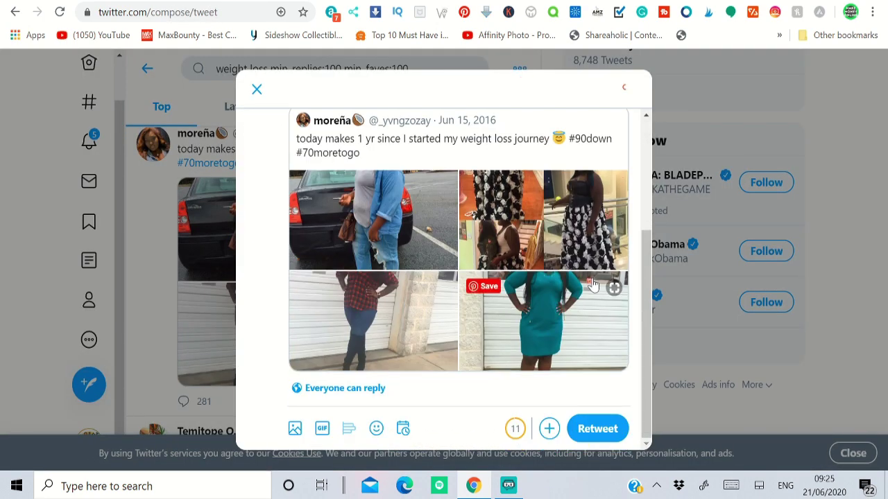
pyautogui.click(294, 431)
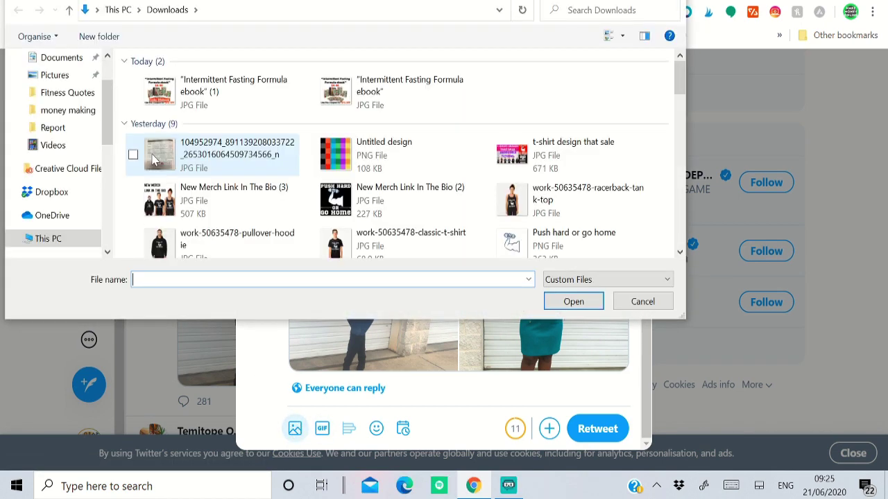
pyautogui.click(185, 81)
pyautogui.click(583, 302)
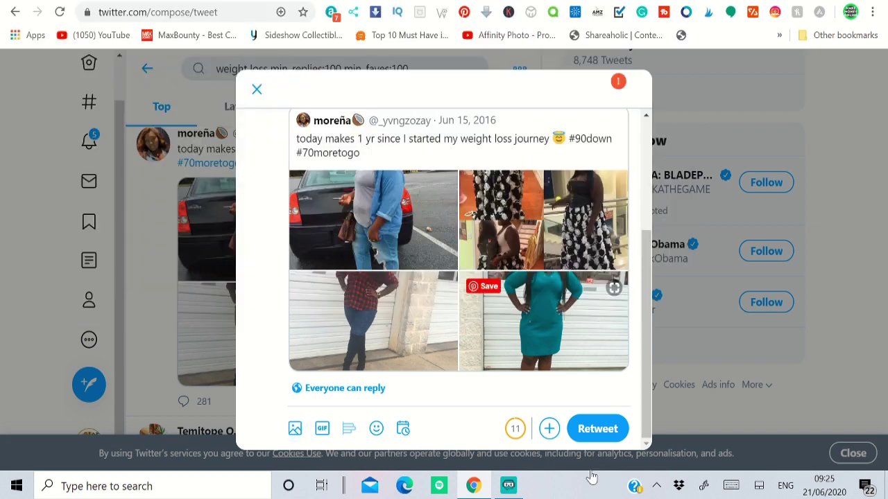
pyautogui.scroll(-3, 583, 291)
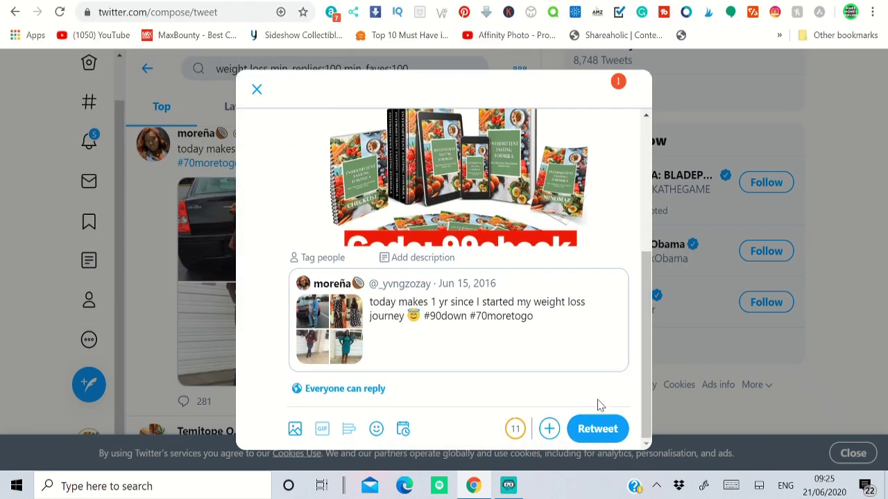
pyautogui.click(589, 430)
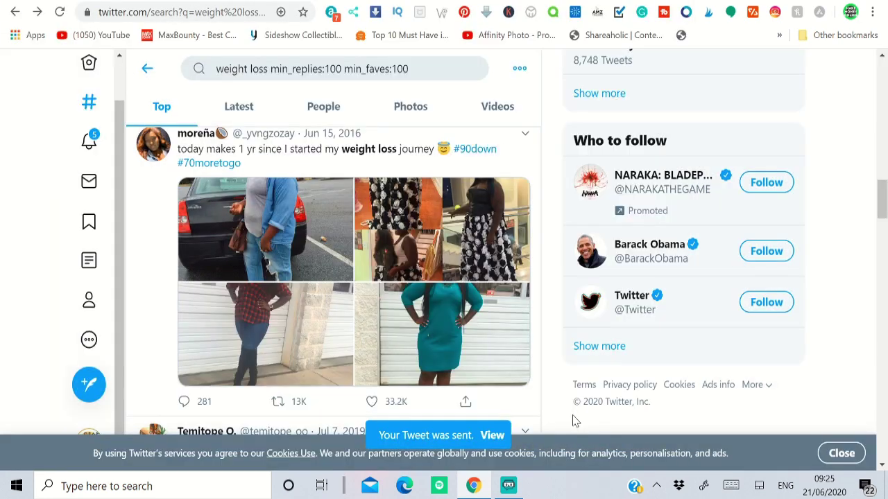
# Step: Browse more weight loss tweets, then examine the Google results for weight loss "forum" for places to promote the ebook
pyautogui.scroll(-3, 347, 291)
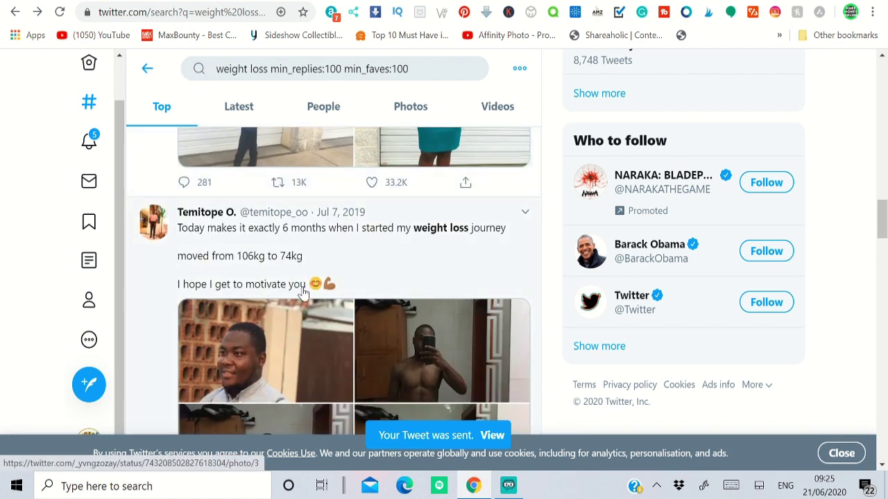
pyautogui.scroll(-3, 306, 294)
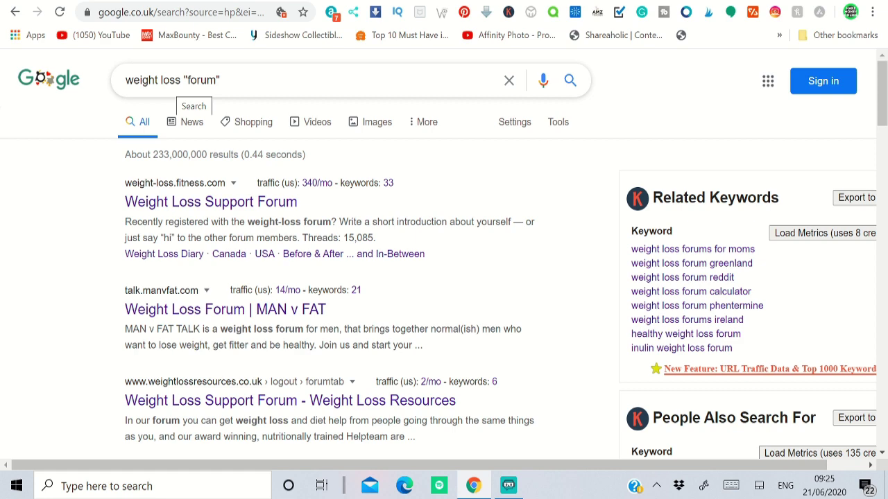
pyautogui.moveTo(221, 80); pyautogui.dragTo(186, 80)
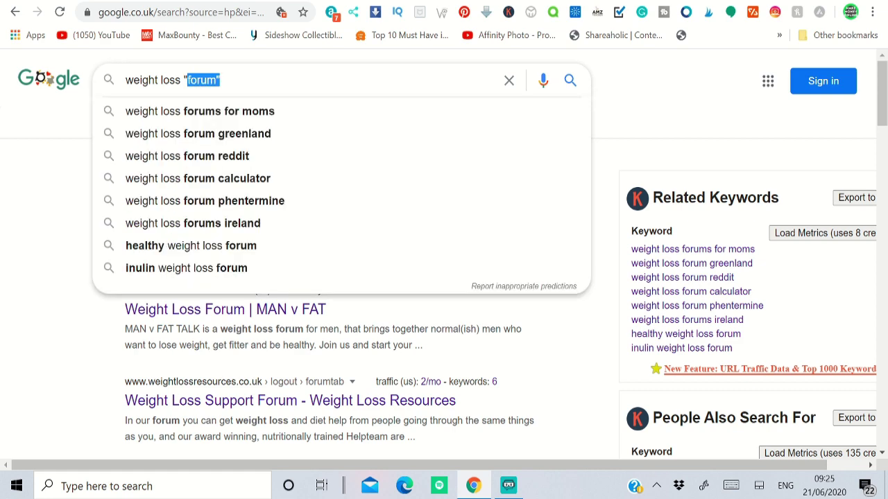
pyautogui.click(54, 321)
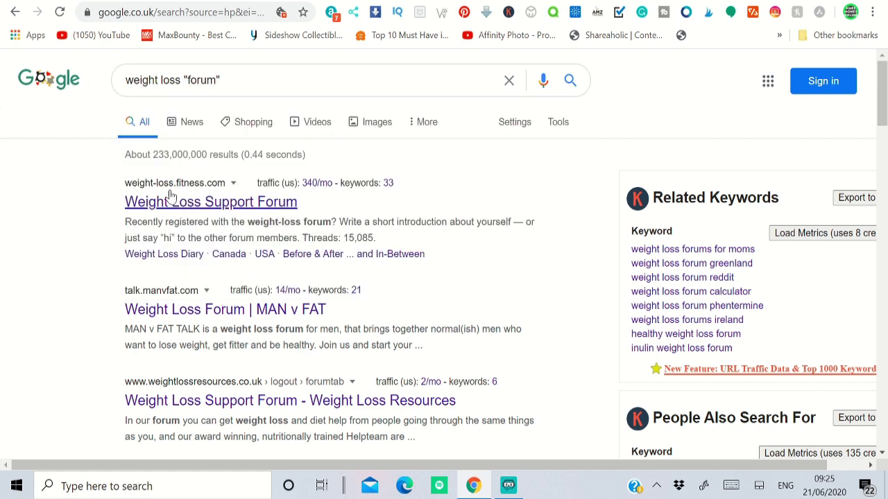
pyautogui.scroll(-4, 159, 191)
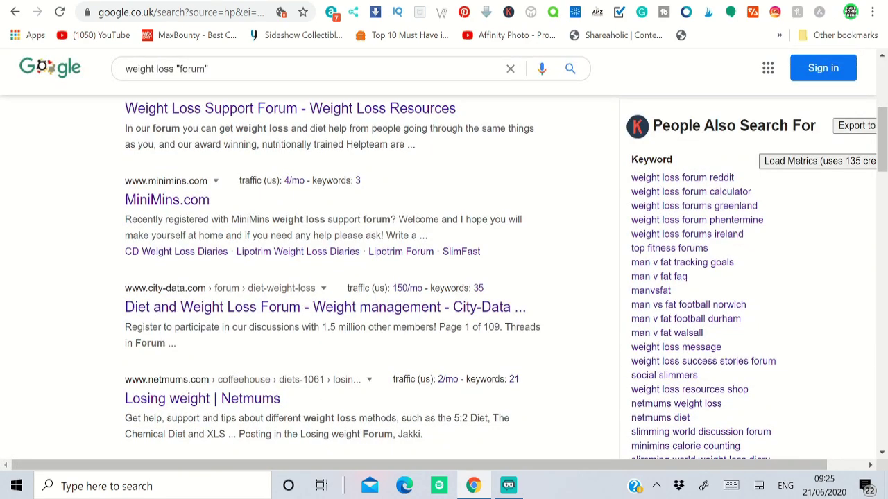
pyautogui.scroll(-4, 204, 274)
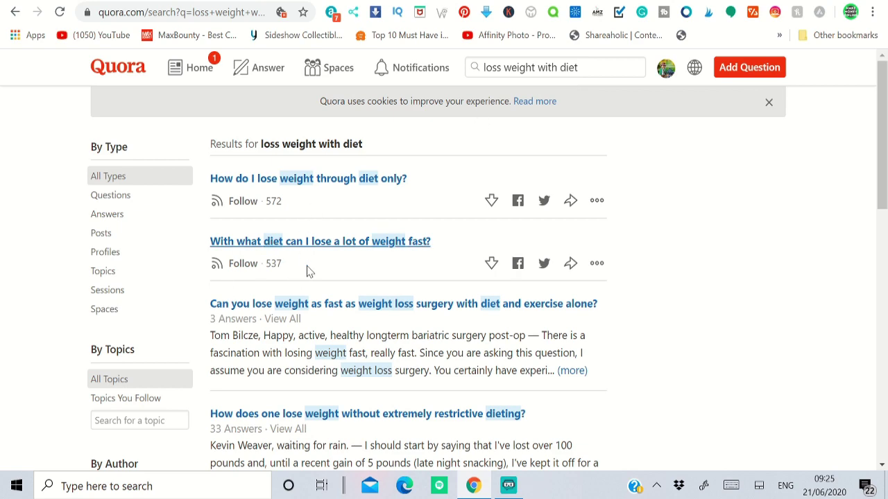
# Step: Browse the Quora results for "loss weight with diet" for questions suited to promoting the ebook
pyautogui.scroll(-4, 284, 305)
pyautogui.scroll(-2, 283, 297)
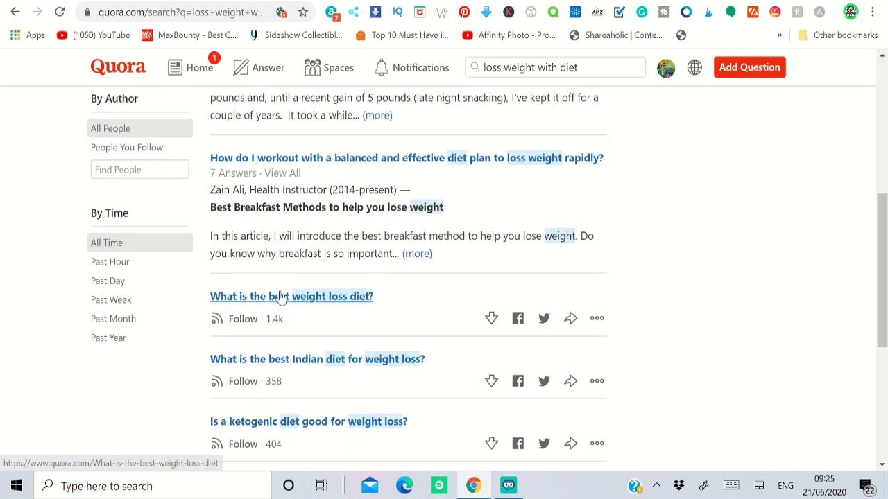
# Step: Open the Quora question "What is the best weight loss diet?" from the search results and start writing an answer
pyautogui.scroll(5, 287, 299)
pyautogui.scroll(-5, 291, 301)
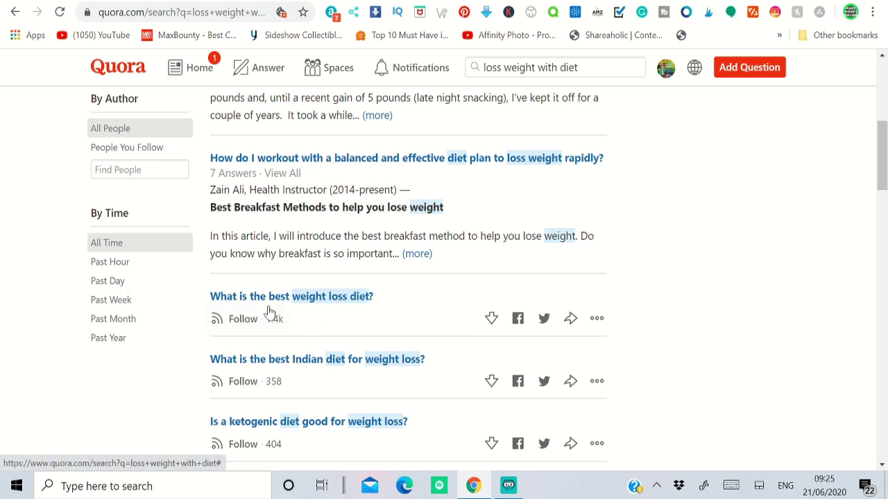
pyautogui.click(271, 303)
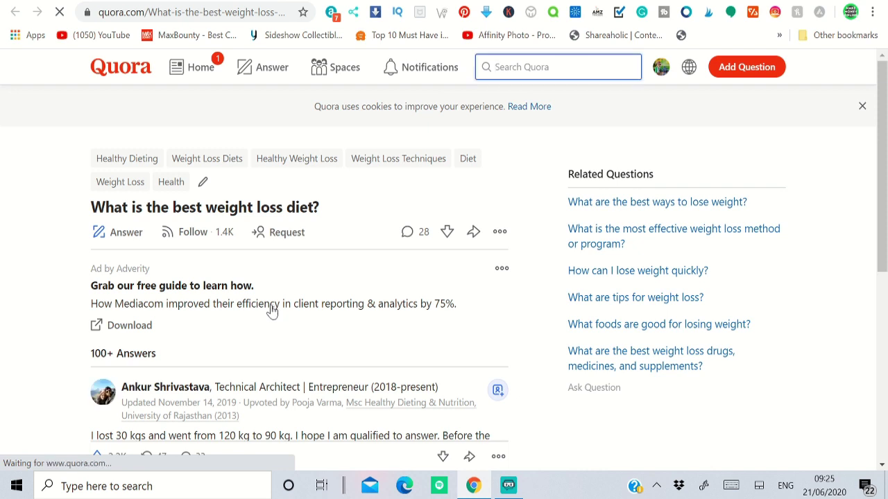
pyautogui.click(130, 241)
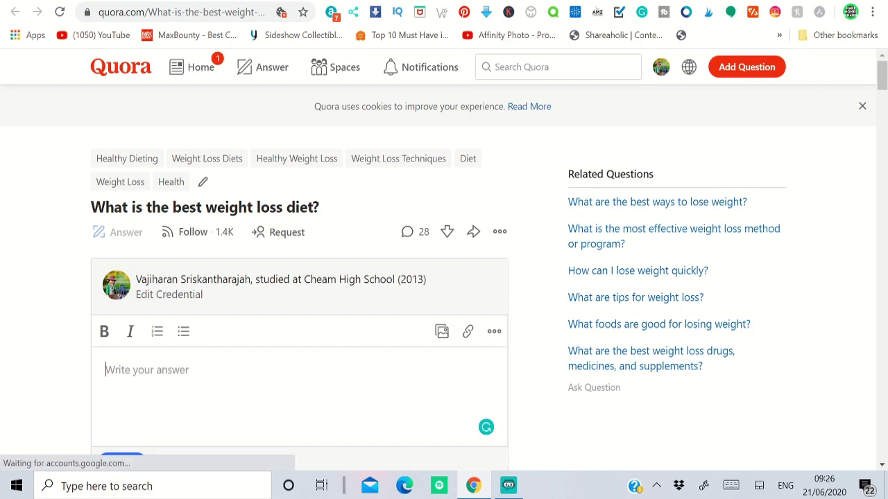
pyautogui.hotkey('ctrl', 'Tab')
pyautogui.scroll(5, 243, 264)
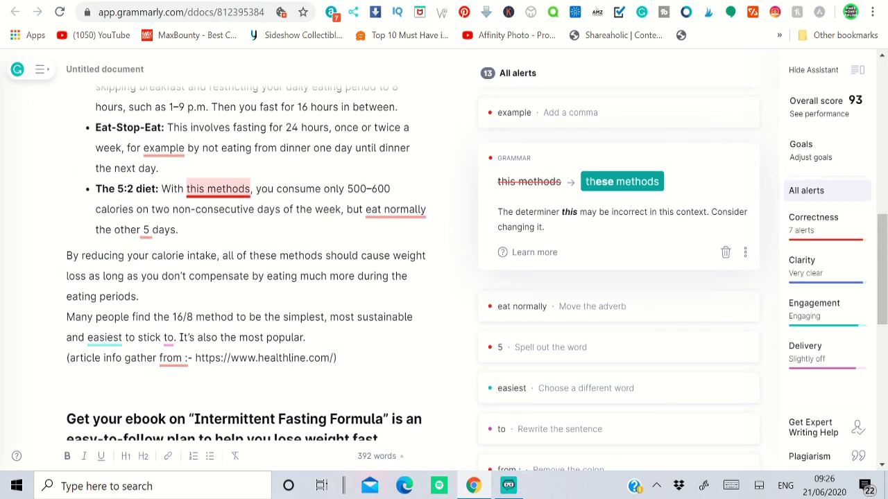
pyautogui.moveTo(258, 358); pyautogui.dragTo(195, 358)
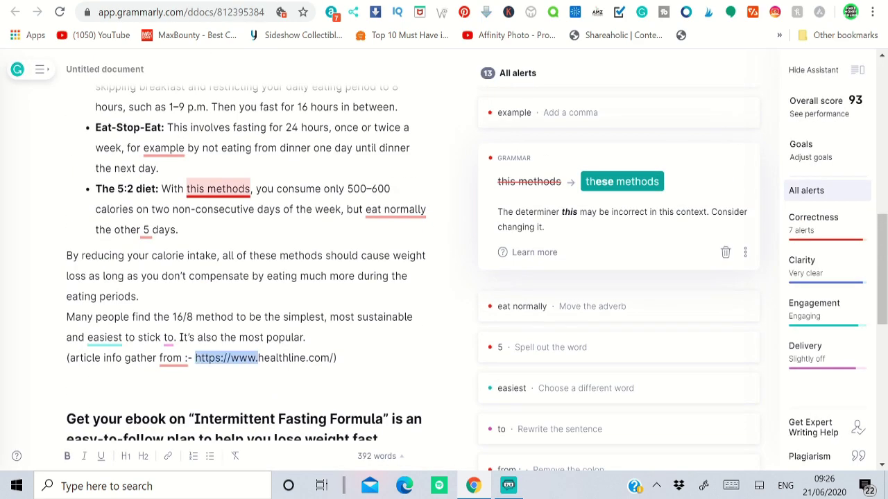
pyautogui.press('BackSpace')
pyautogui.scroll(-1, 243, 264)
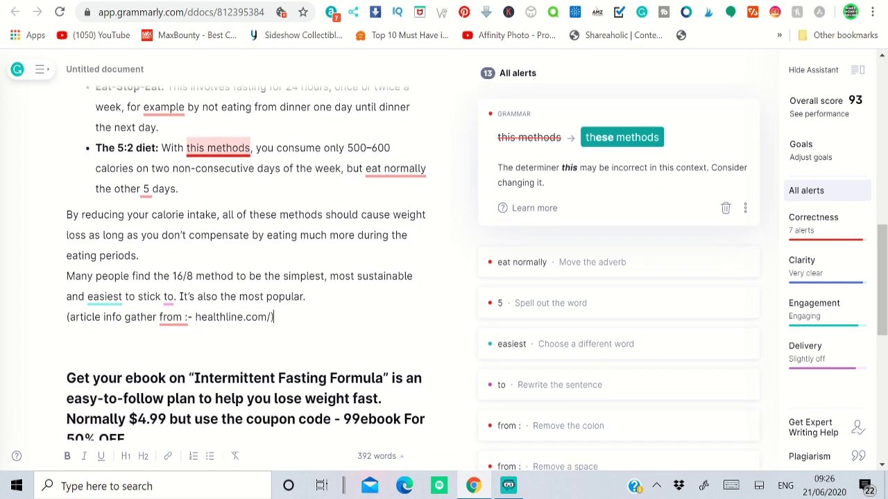
pyautogui.press('BackSpace')
pyautogui.press('BackSpace')
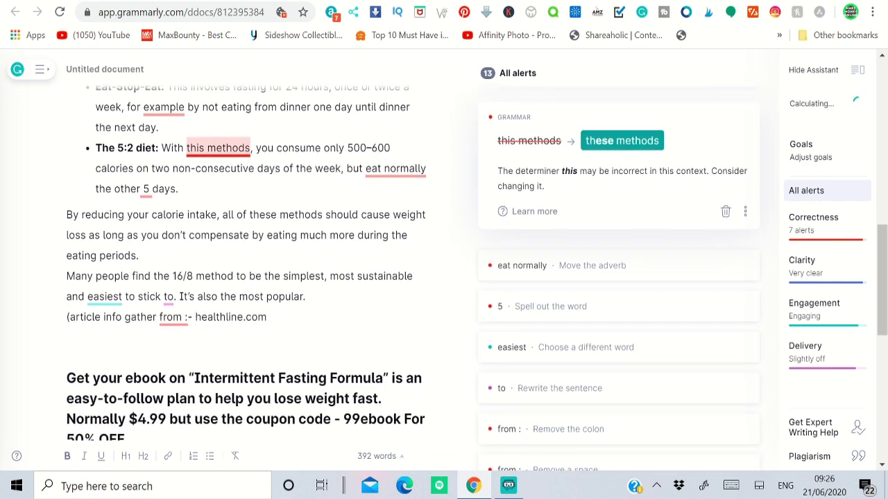
# Step: Copy the article from its bold "What Is Intermittent Fasting (IF)?" heading through the Payhip link and paste it into the Quora answer
pyautogui.moveTo(266, 317)
pyautogui.mouseDown()
pyautogui.moveTo(229, 317)
pyautogui.moveTo(95, 111)
pyautogui.moveTo(95, 87)
pyautogui.mouseUp()
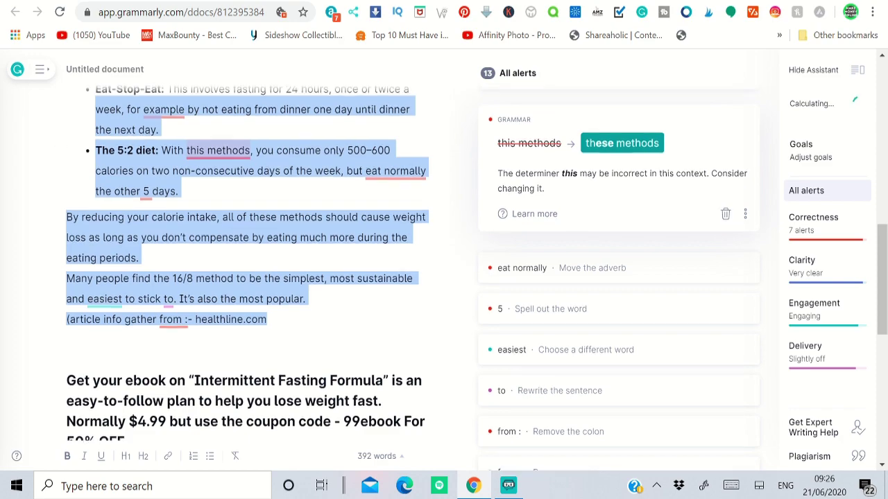
pyautogui.press('BackSpace')
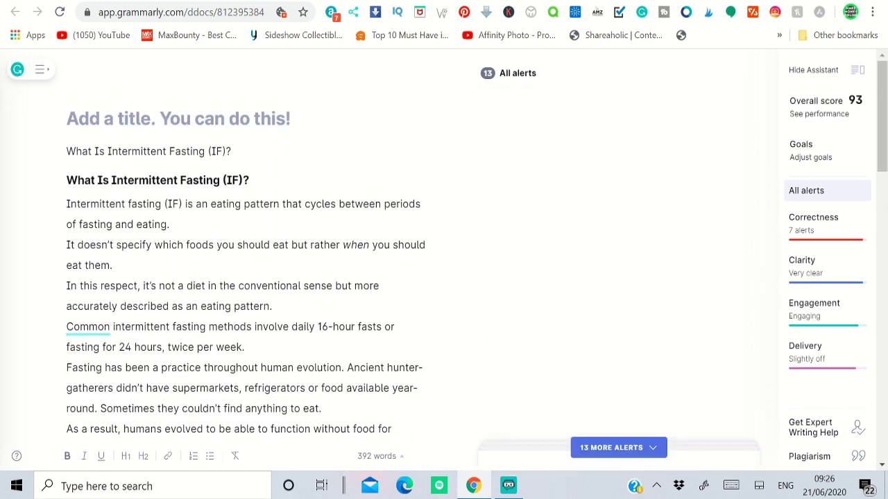
pyautogui.moveTo(67, 179); pyautogui.dragTo(193, 214)
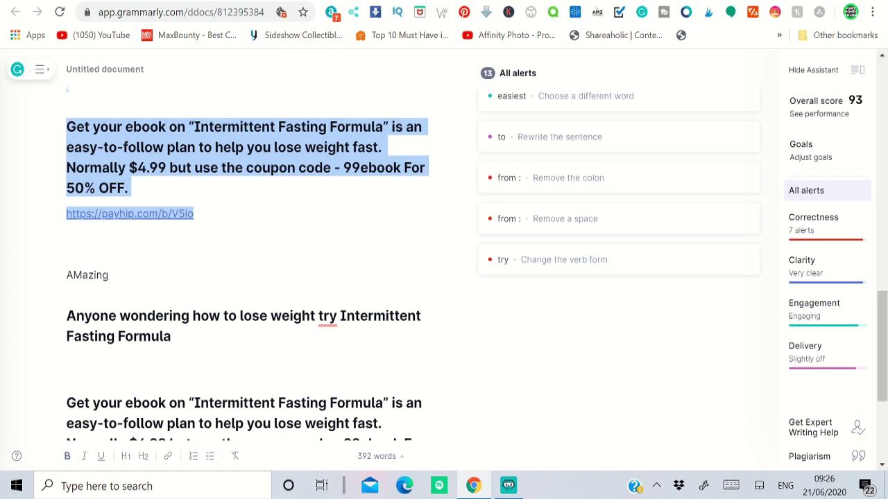
pyautogui.hotkey('ctrl', 'Tab')
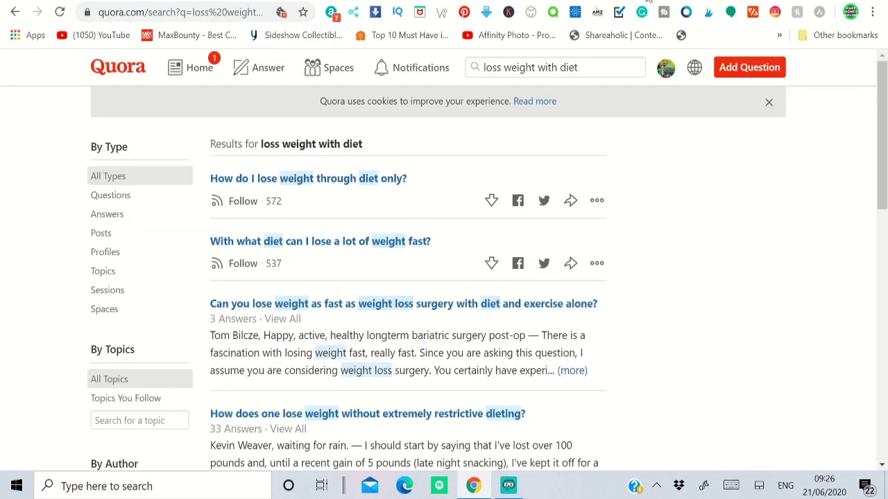
pyautogui.hotkey('ctrl', 'Tab')
pyautogui.hotkey('ctrl', 'v')
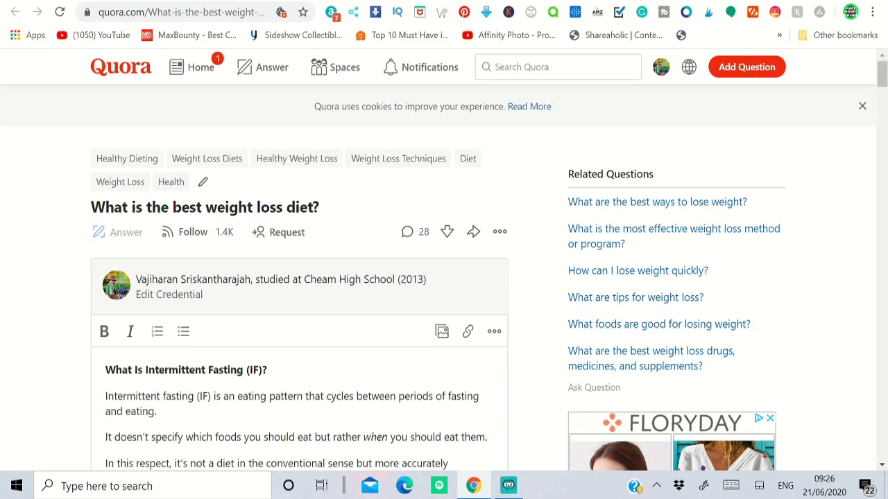
# Step: Insert the "Intermittent Fasting Formula ebook" (1) JPG from Downloads below the Payhip link in the answer
pyautogui.scroll(-10, 568, 283)
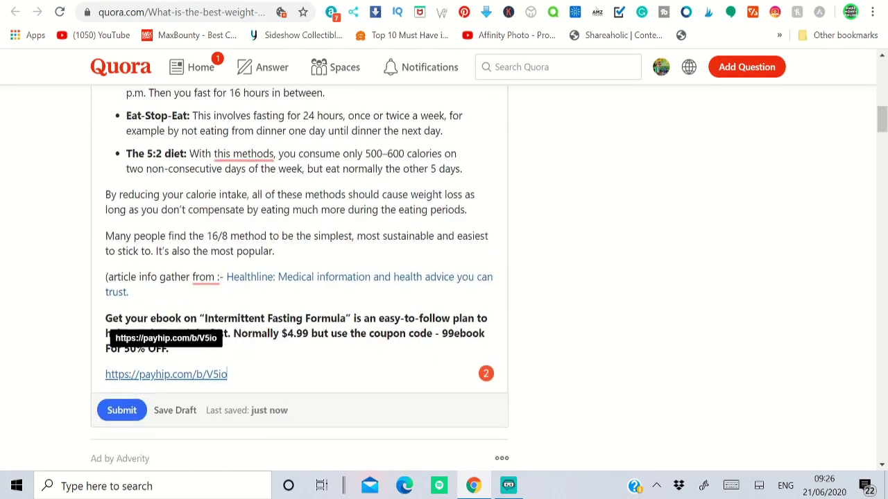
pyautogui.scroll(-2, 113, 284)
pyautogui.scroll(7, 186, 290)
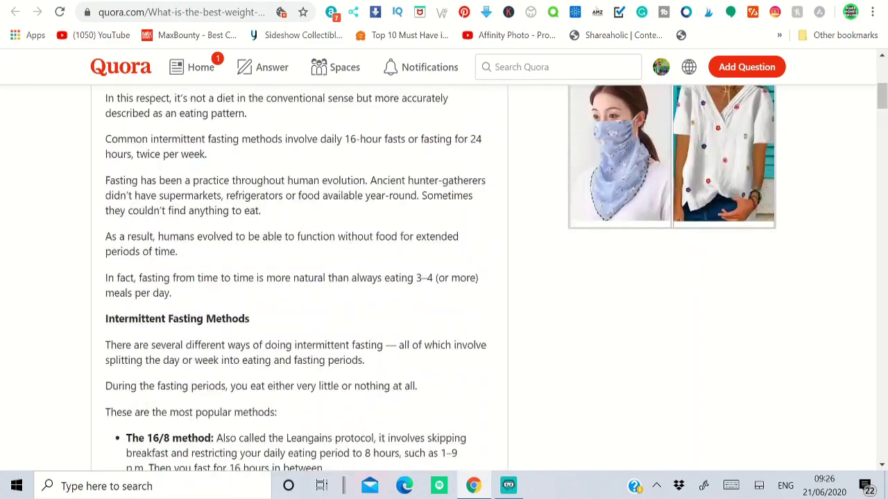
pyautogui.scroll(3, 299, 278)
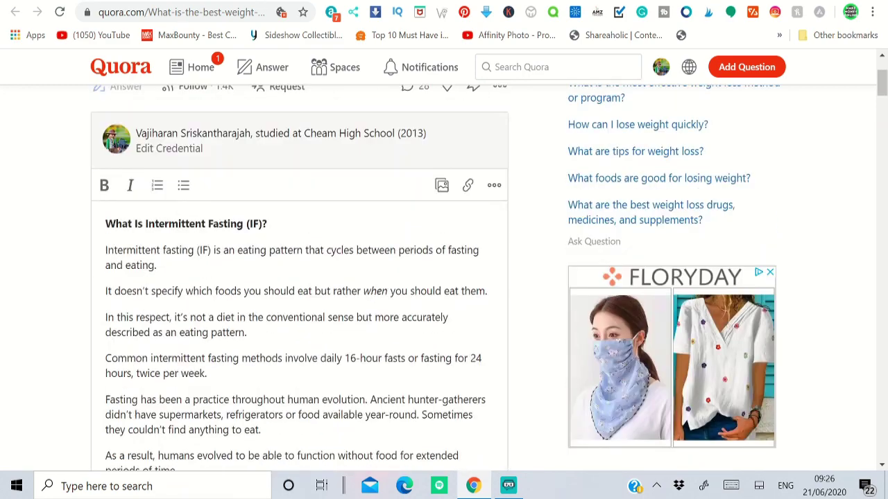
pyautogui.click(444, 186)
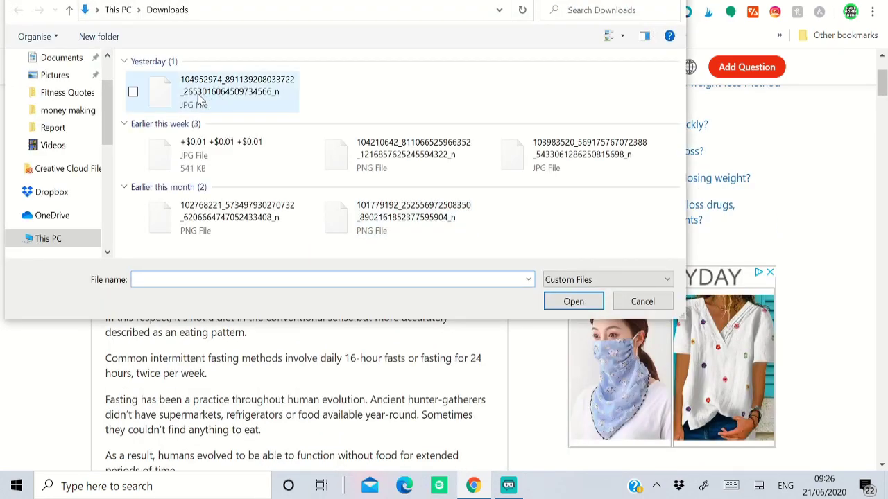
pyautogui.click(194, 104)
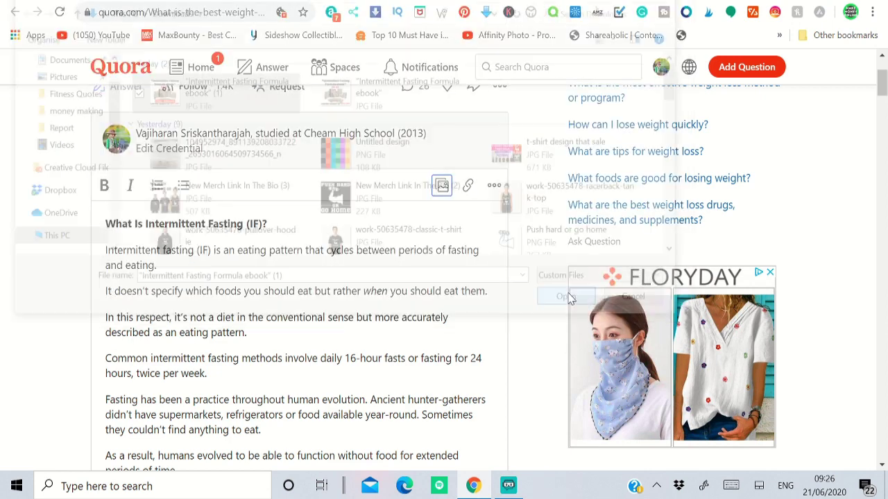
pyautogui.click(573, 301)
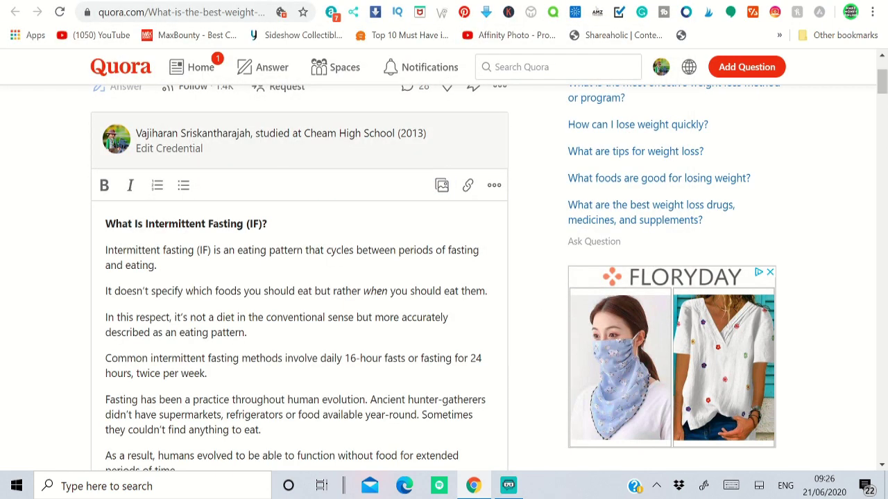
# Step: Copy the web address of the ebook's Payhip product page and return to the Quora answer
pyautogui.hotkey('ctrl', 'Tab')
pyautogui.click(139, 12)
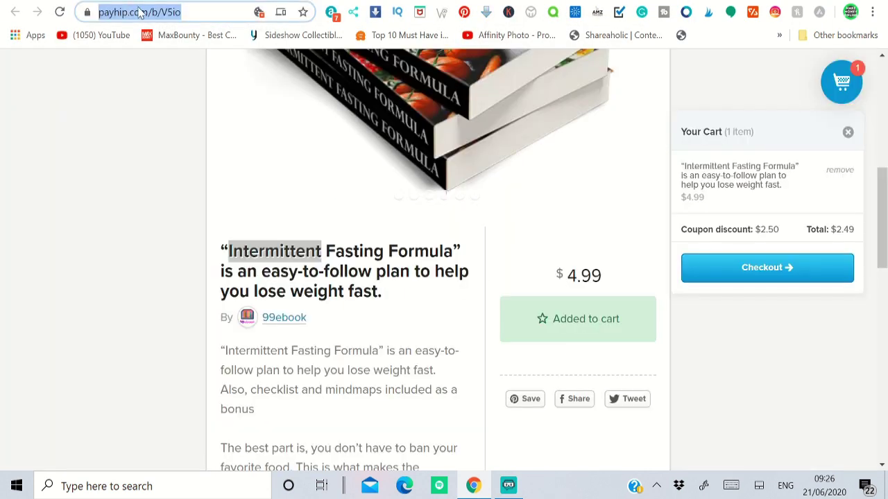
pyautogui.rightClick(139, 9)
pyautogui.click(165, 112)
pyautogui.hotkey('ctrl', 'shift', 'Tab')
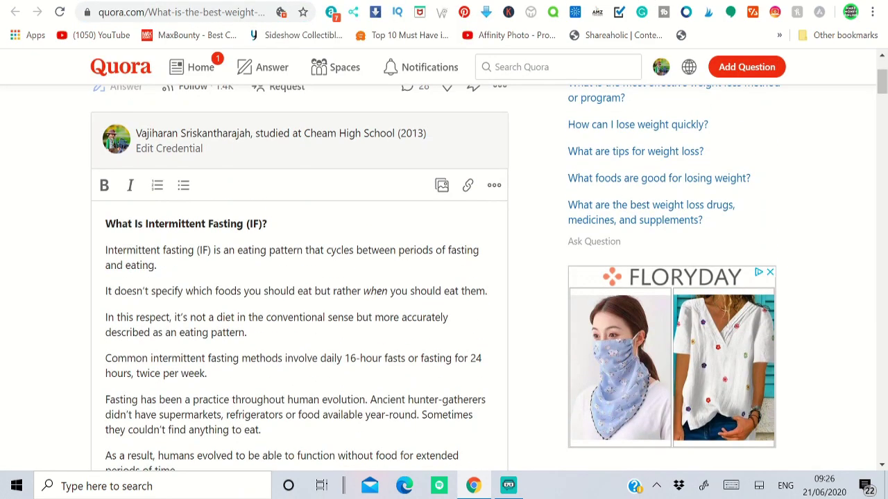
pyautogui.hotkey('shift', 'Left')
pyautogui.hotkey('shift', 'Left')
pyautogui.hotkey('shift', 'Left')
pyautogui.hotkey('shift', 'Left')
pyautogui.hotkey('shift', 'Left')
pyautogui.hotkey('shift', 'Left')
pyautogui.hotkey('shift', 'Left')
pyautogui.hotkey('shift', 'Left')
pyautogui.hotkey('shift', 'Left')
pyautogui.hotkey('shift', 'Left')
pyautogui.hotkey('shift', 'Left')
pyautogui.hotkey('shift', 'Left')
pyautogui.hotkey('shift', 'Left')
pyautogui.hotkey('shift', 'Left')
pyautogui.hotkey('shift', 'Left')
pyautogui.hotkey('shift', 'Left')
pyautogui.hotkey('shift', 'Left')
pyautogui.hotkey('shift', 'Left')
pyautogui.hotkey('shift', 'Left')
pyautogui.hotkey('shift', 'Left')
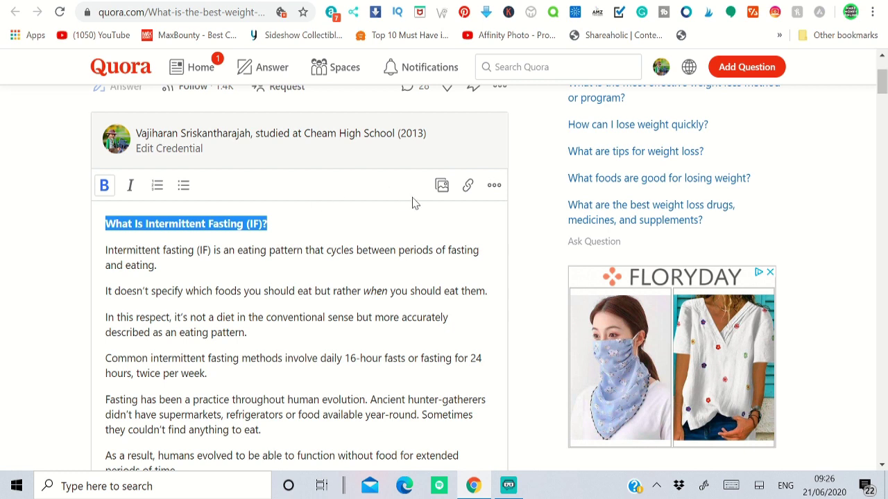
pyautogui.click(467, 186)
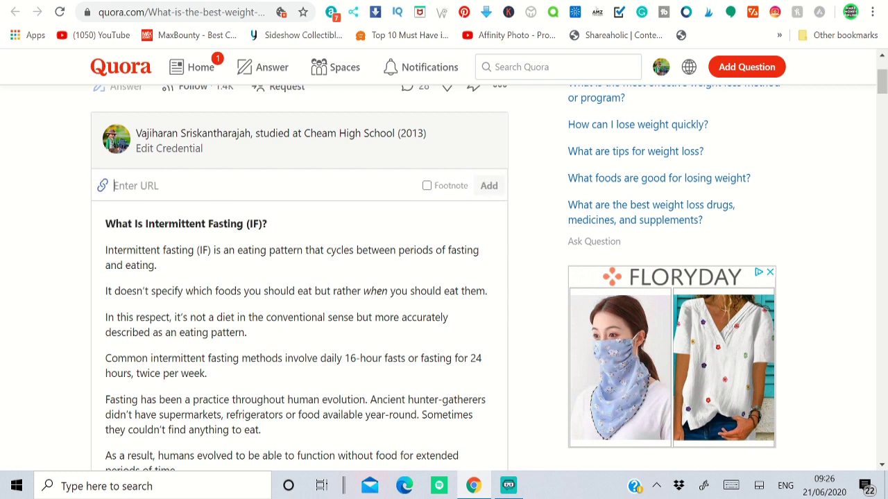
pyautogui.hotkey('ctrl', 'v')
pyautogui.click(487, 187)
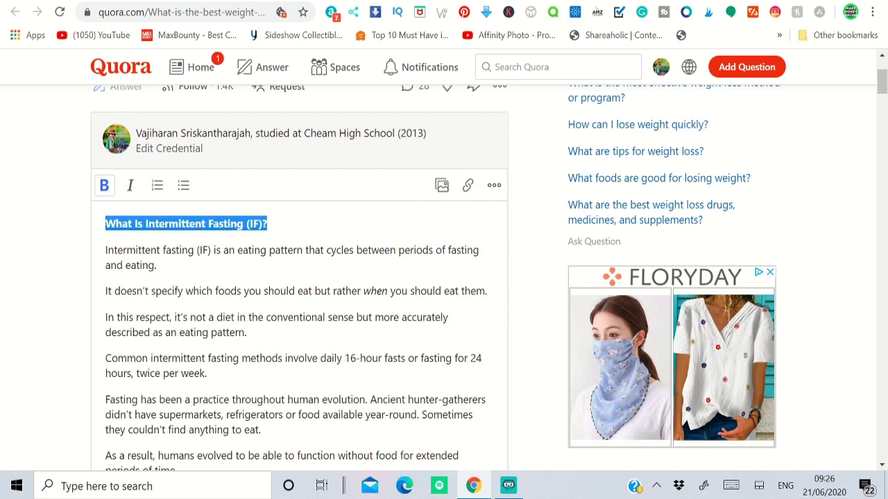
pyautogui.click(267, 224)
# Step: Try to link the "Intermittent Fasting Methods" heading to the Payhip product page
pyautogui.scroll(-3, 298, 277)
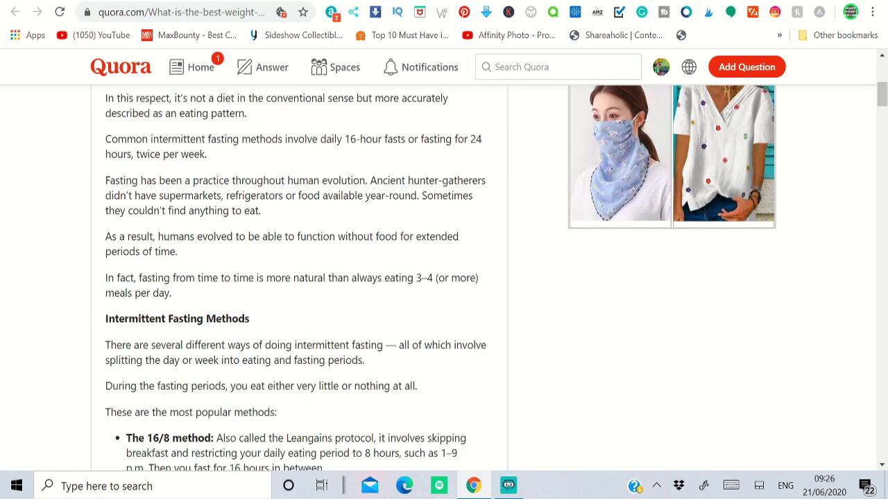
pyautogui.moveTo(250, 319); pyautogui.dragTo(106, 319)
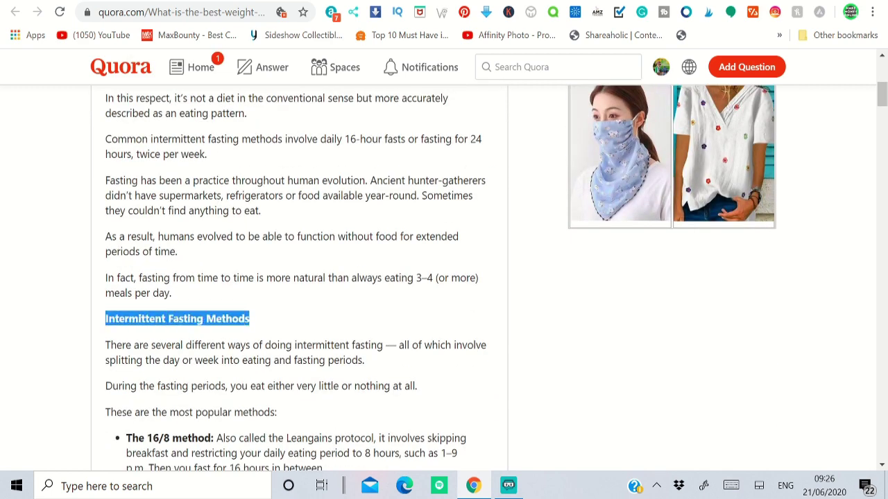
pyautogui.scroll(3, 298, 278)
pyautogui.click(468, 187)
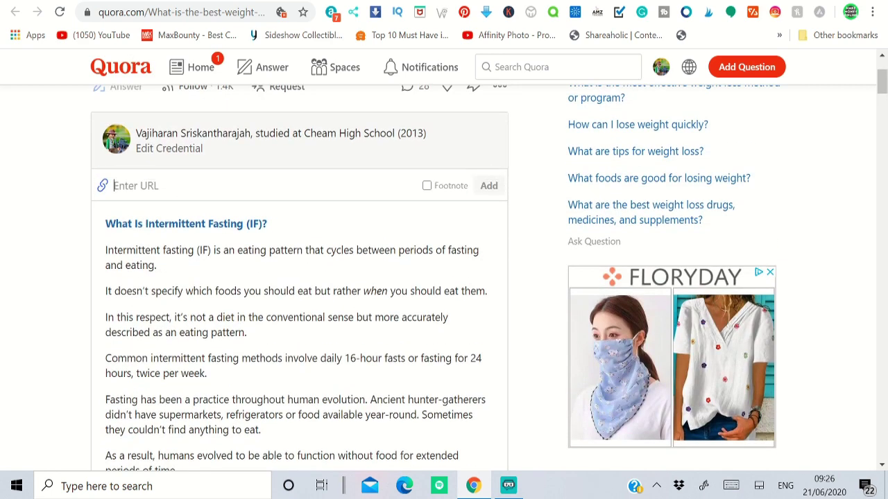
pyautogui.hotkey('ctrl', 'v')
pyautogui.press('Return')
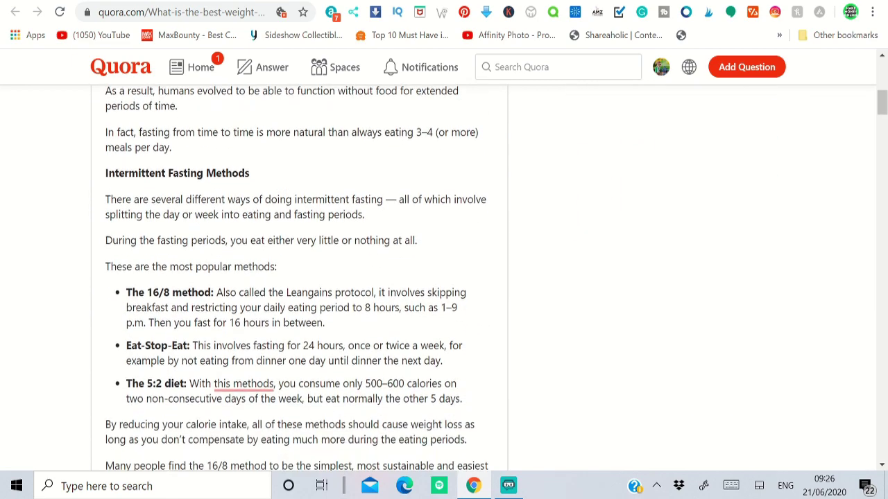
pyautogui.scroll(-1, 299, 278)
pyautogui.moveTo(216, 218)
pyautogui.mouseDown()
pyautogui.moveTo(169, 233)
pyautogui.moveTo(214, 219)
pyautogui.mouseUp()
pyautogui.scroll(7, 437, 195)
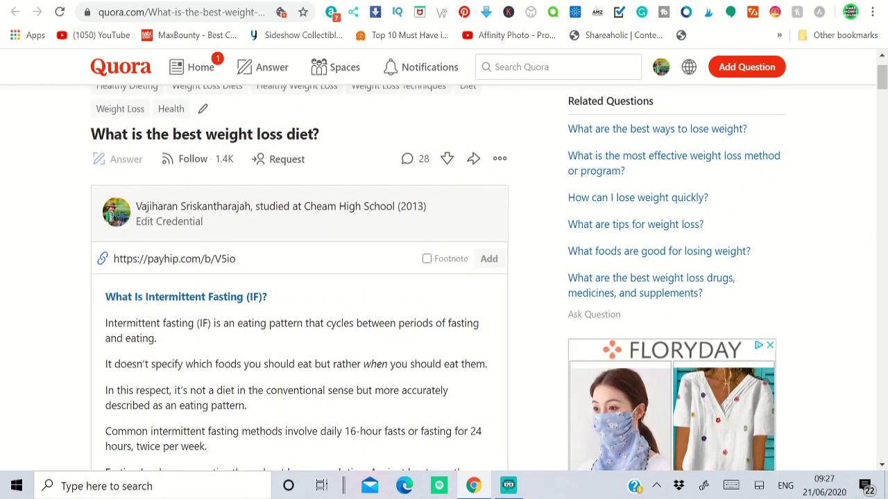
pyautogui.click(489, 259)
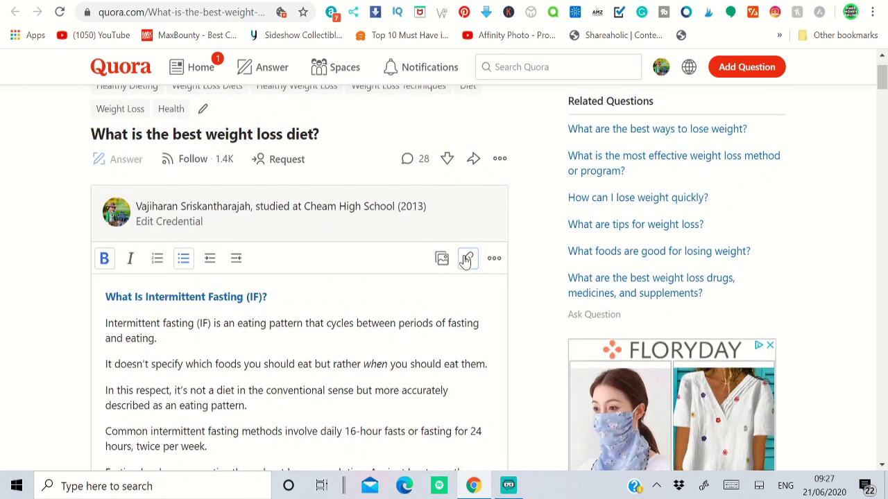
pyautogui.scroll(4, 299, 278)
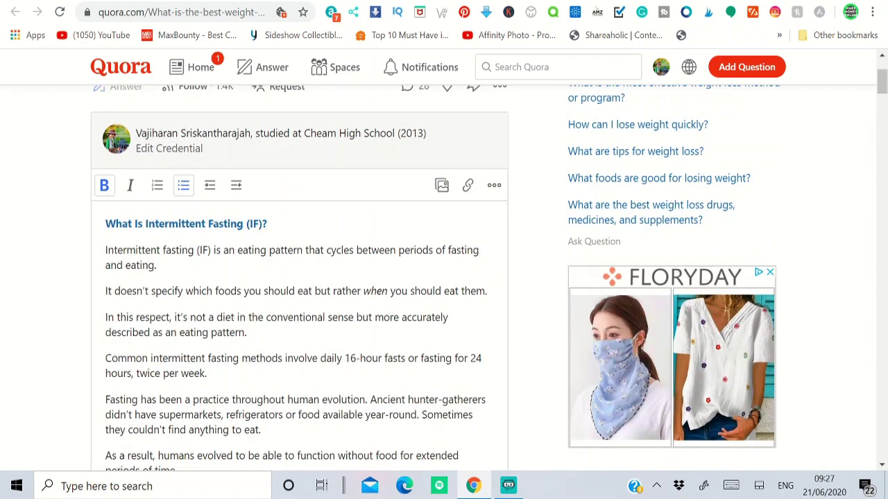
pyautogui.click(468, 186)
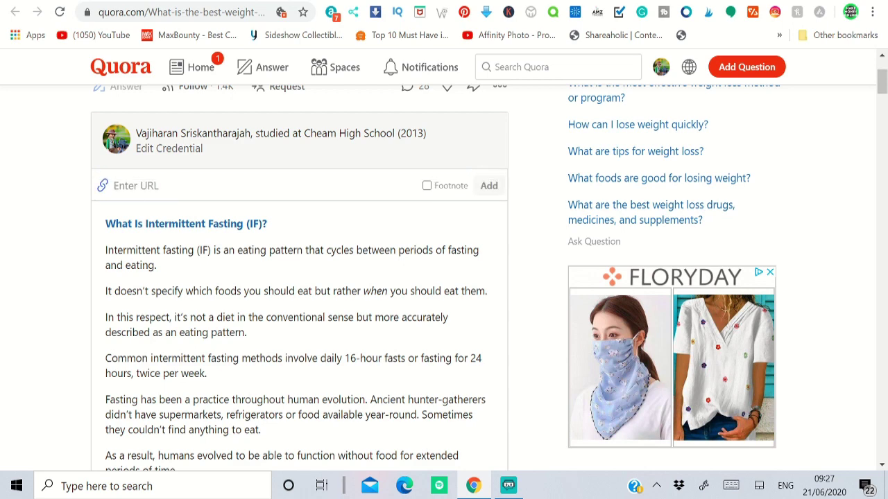
pyautogui.hotkey('ctrl', 'v')
pyautogui.click(494, 188)
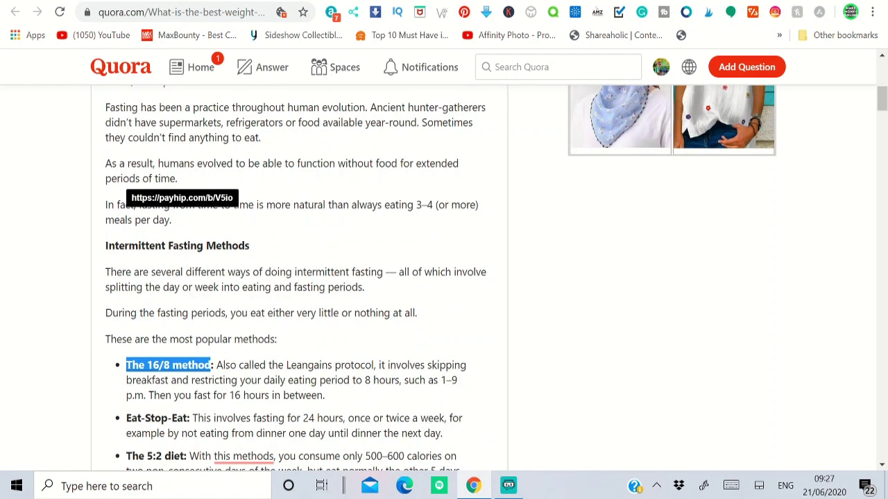
# Step: Review the rest of the answer down to the ebook image and submit it to the question
pyautogui.scroll(-4, 298, 277)
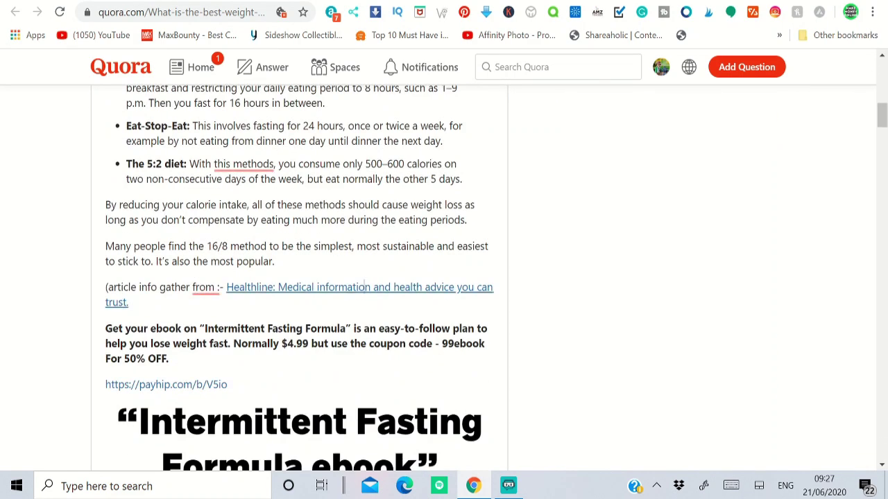
pyautogui.scroll(-4, 364, 288)
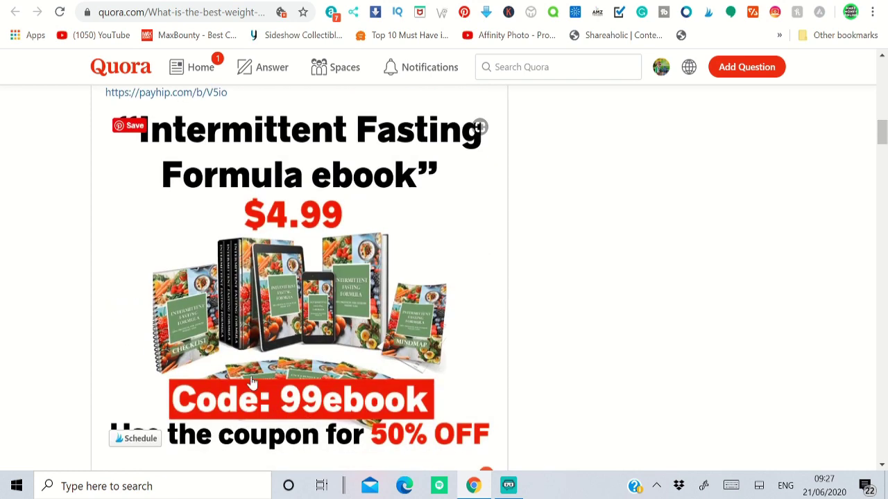
pyautogui.scroll(-3, 283, 434)
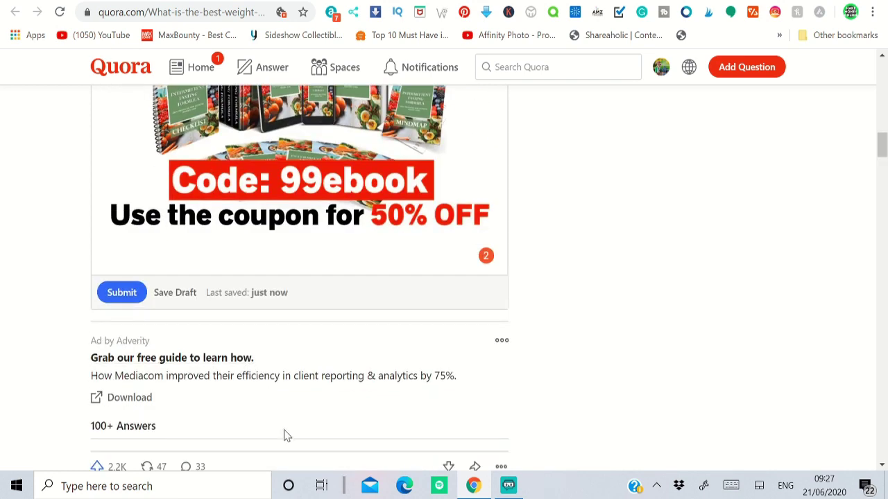
pyautogui.click(117, 297)
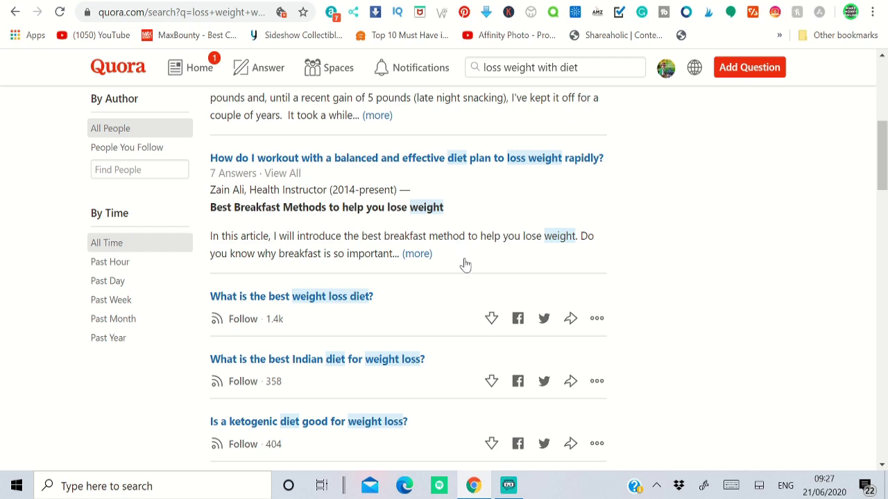
# Step: Browse further Quora results for "loss weight with diet", then switch to the BE FREE LIFE YouTube channel page
pyautogui.scroll(-2, 469, 279)
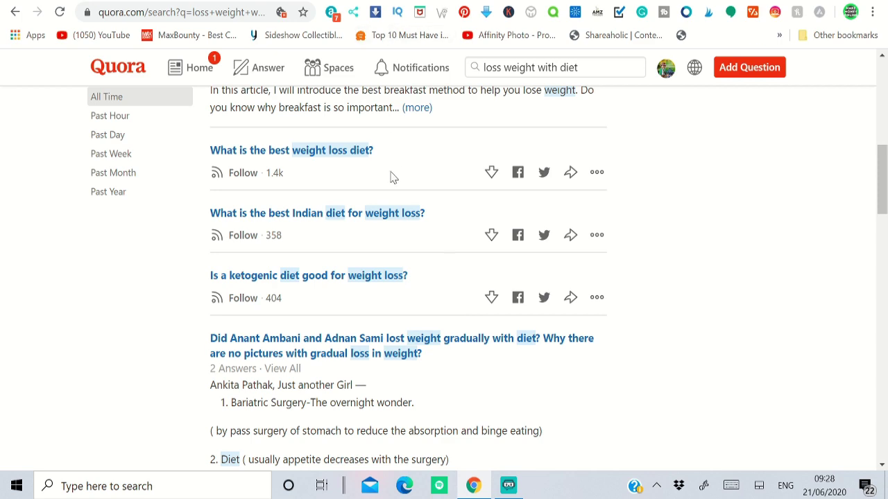
pyautogui.scroll(-3, 400, 175)
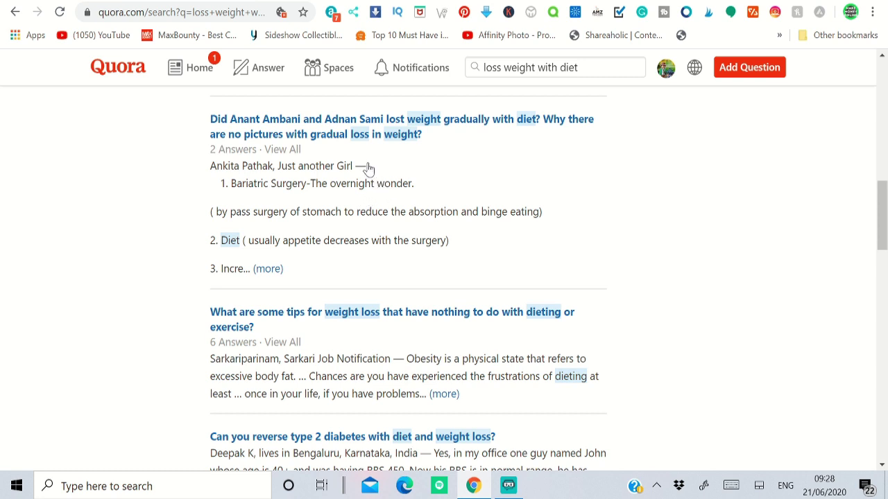
pyautogui.click(527, 3)
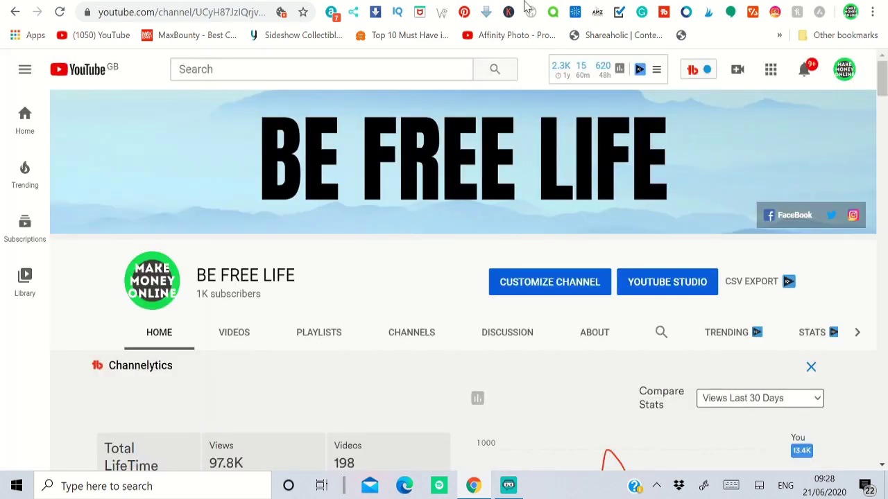